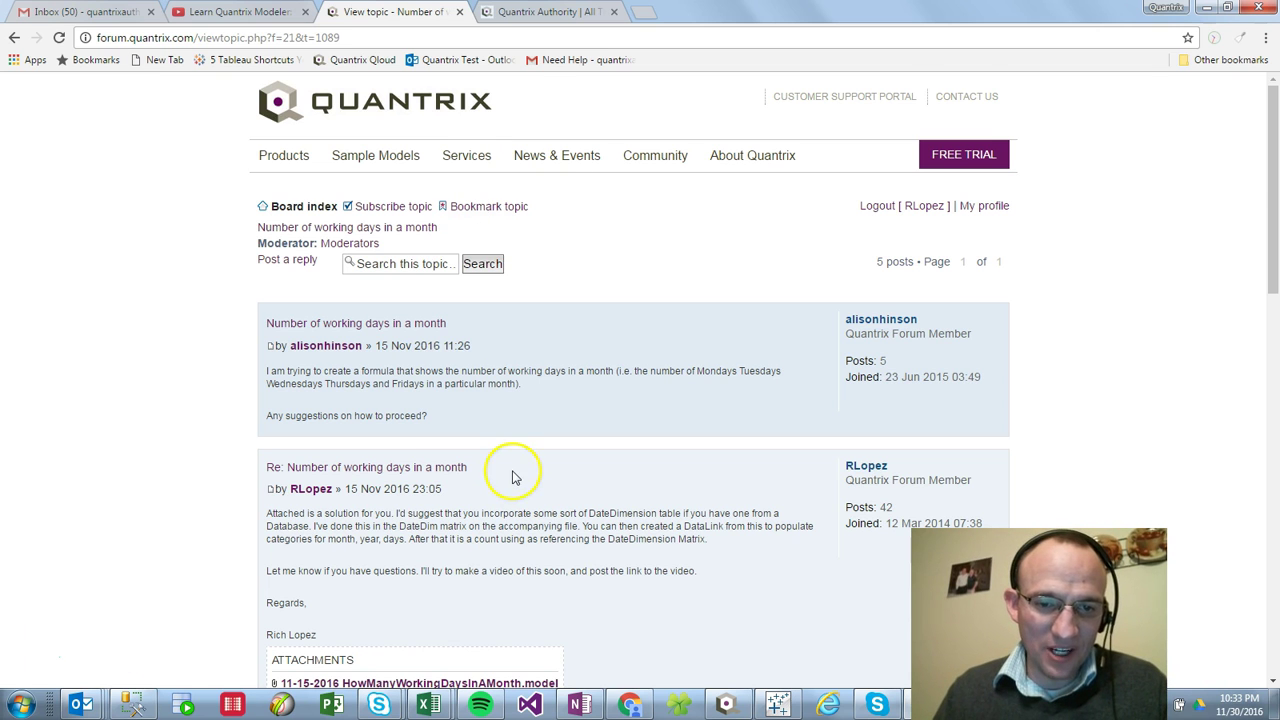
- Review the replies and attached models in the forum topic "Number of working days in a month"
scroll(540, 535, down, 3)
scroll(466, 500, down, 2)
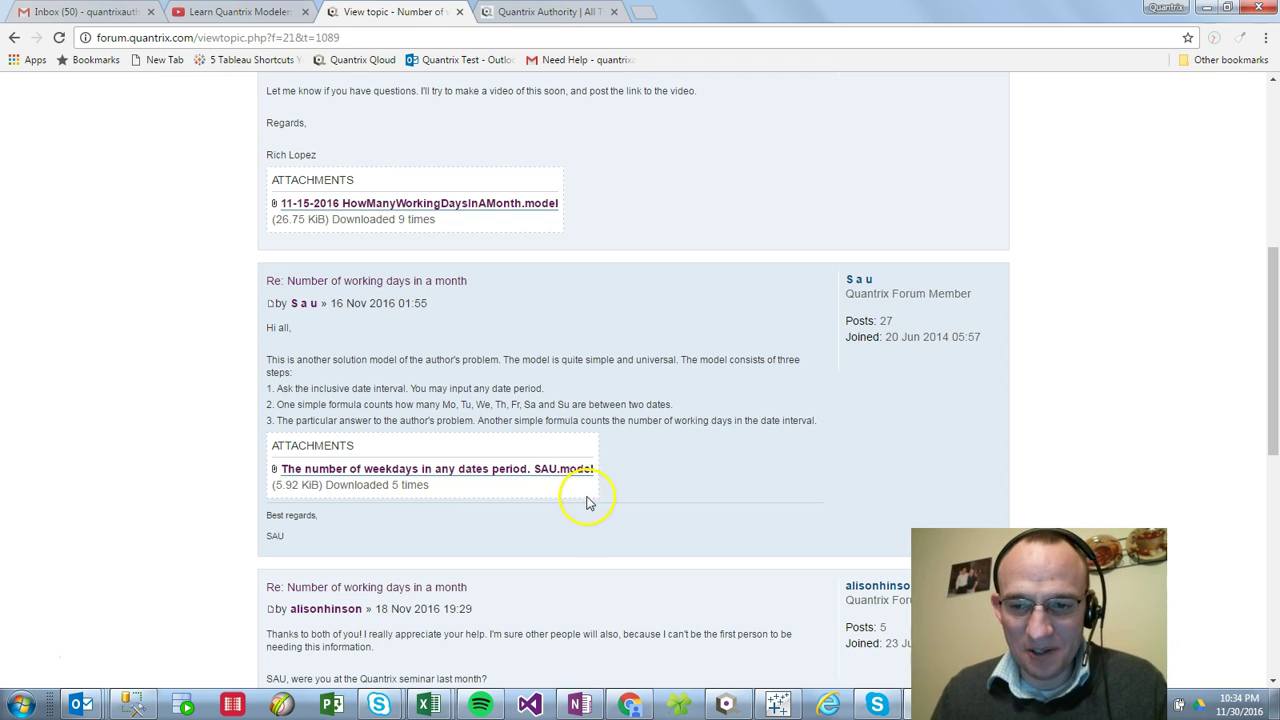
scroll(590, 510, up, 1)
- Switch to PowerPoint and show the title slide on counting the number of working days between two dates
key(alt+Tab)
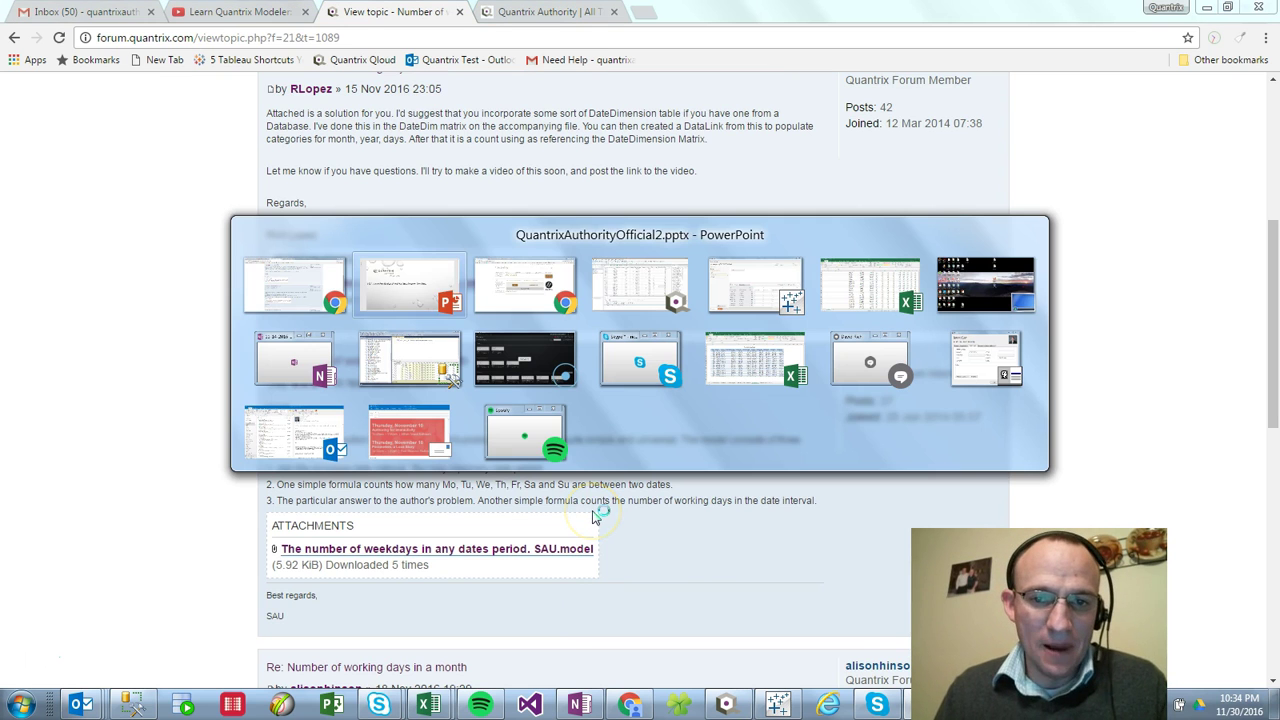
key(alt+Tab)
key(alt+shift+Tab)
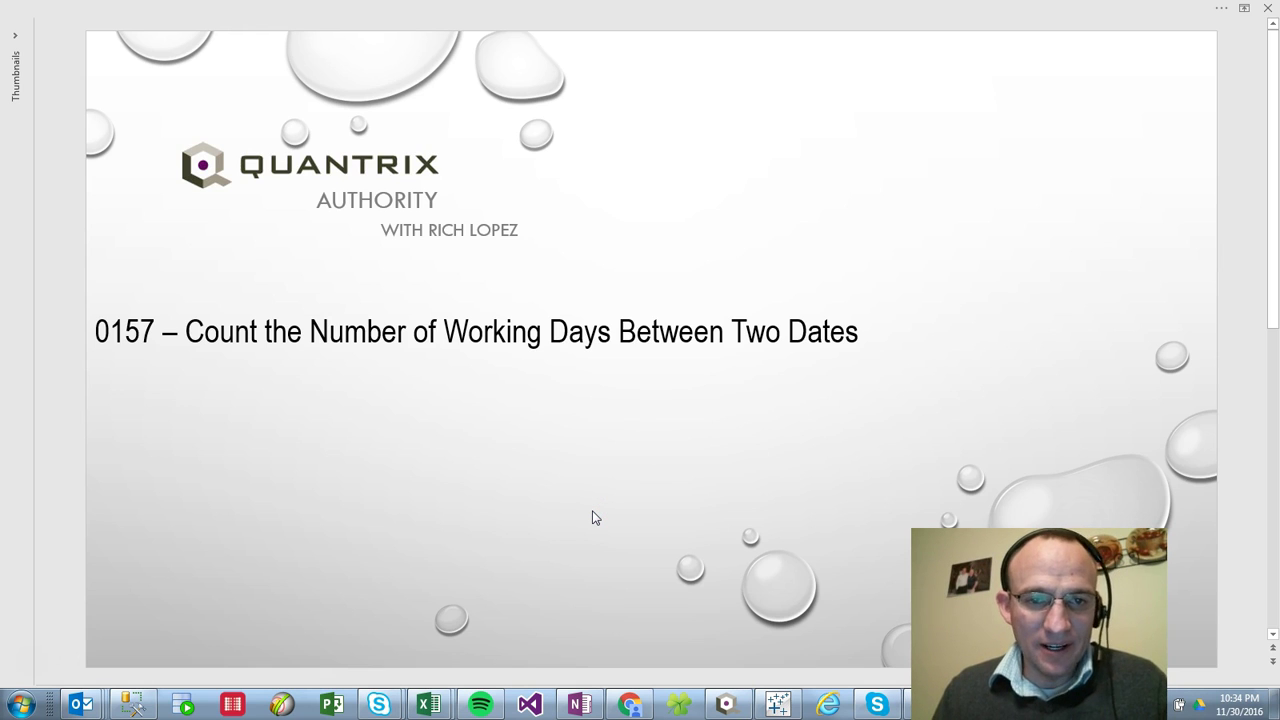
click(595, 496)
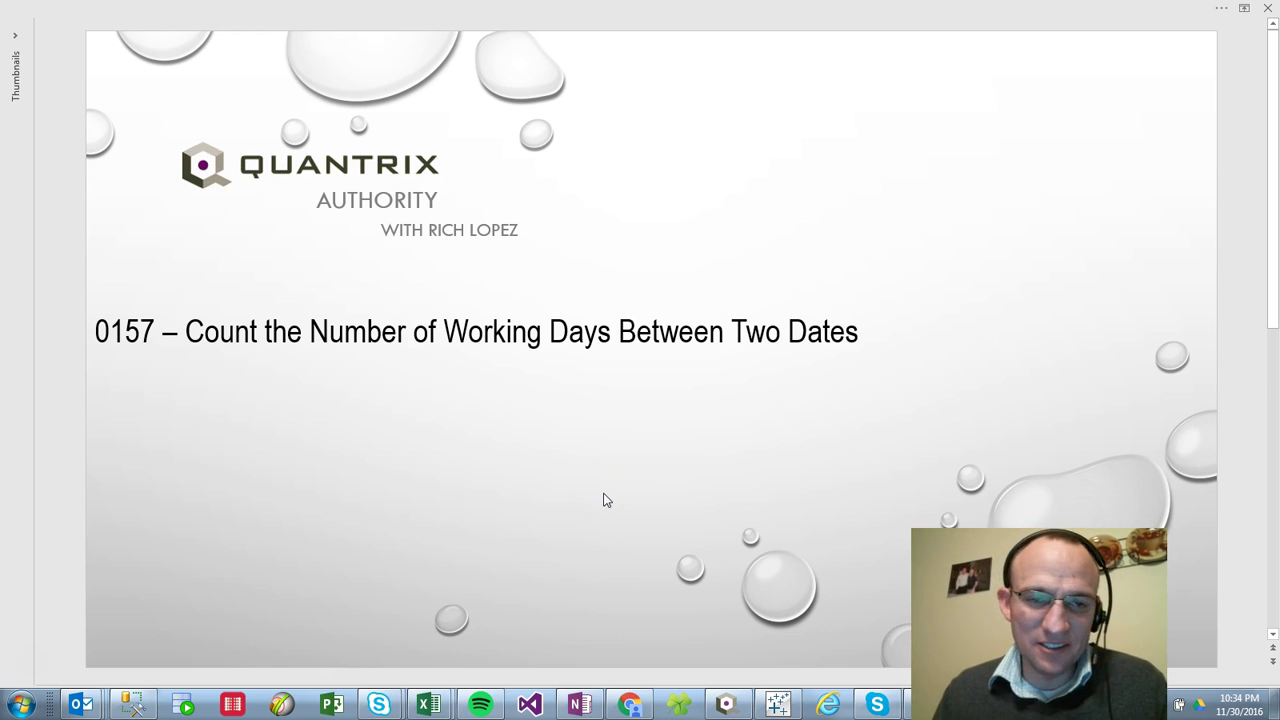
click(609, 494)
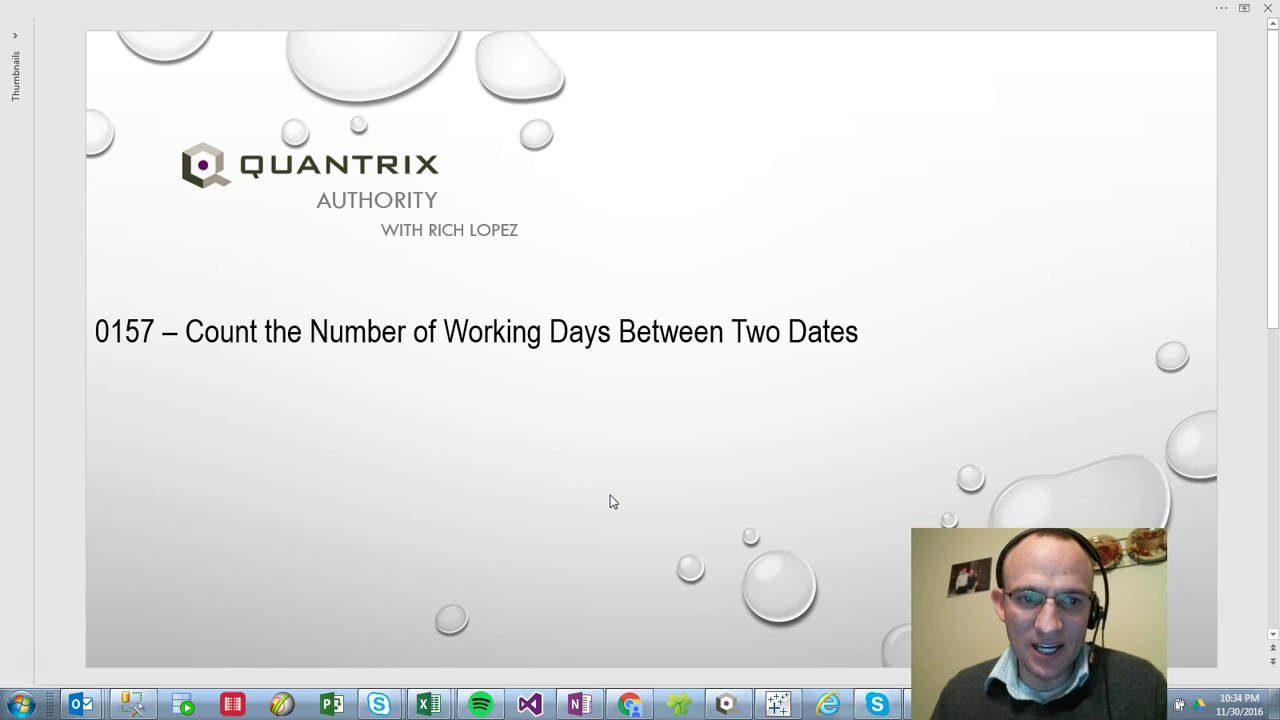
- Switch to Quantrix Modeler and examine the calendar_date and cal_day_in_week columns of the DateDim matrix
key(alt+Tab)
key(alt+Tab)
key(alt+Tab)
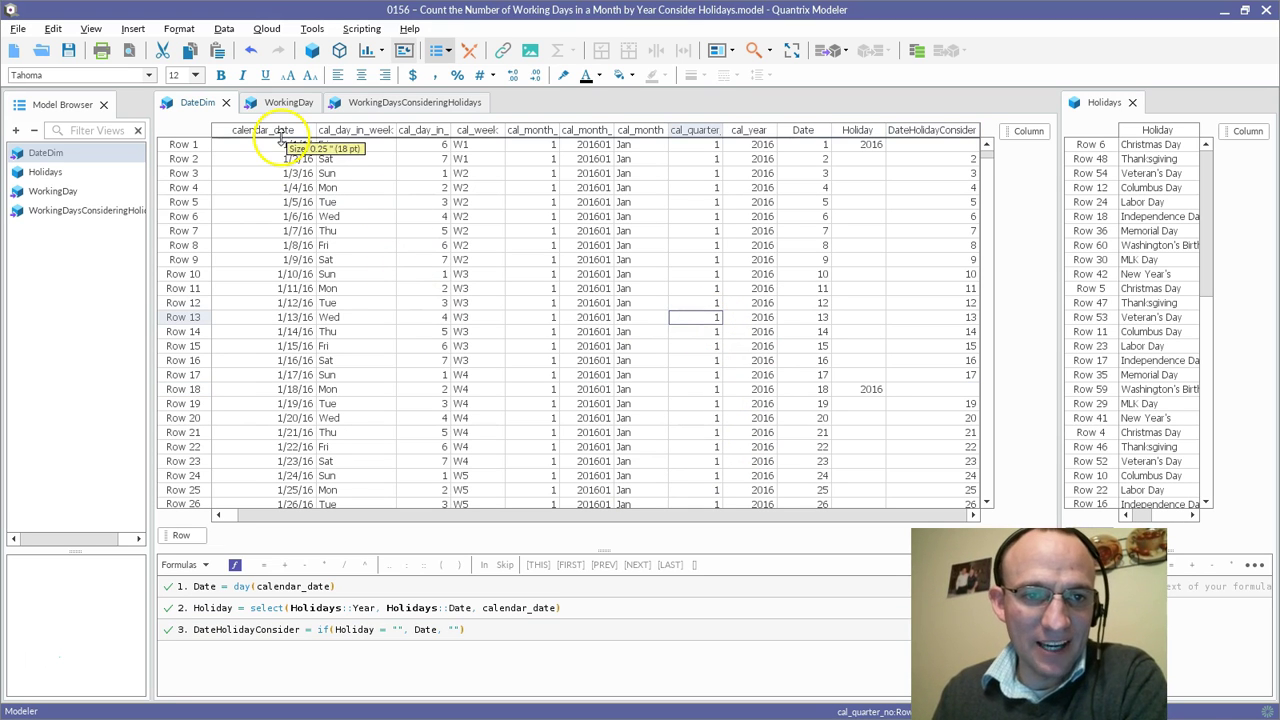
click(283, 135)
click(337, 132)
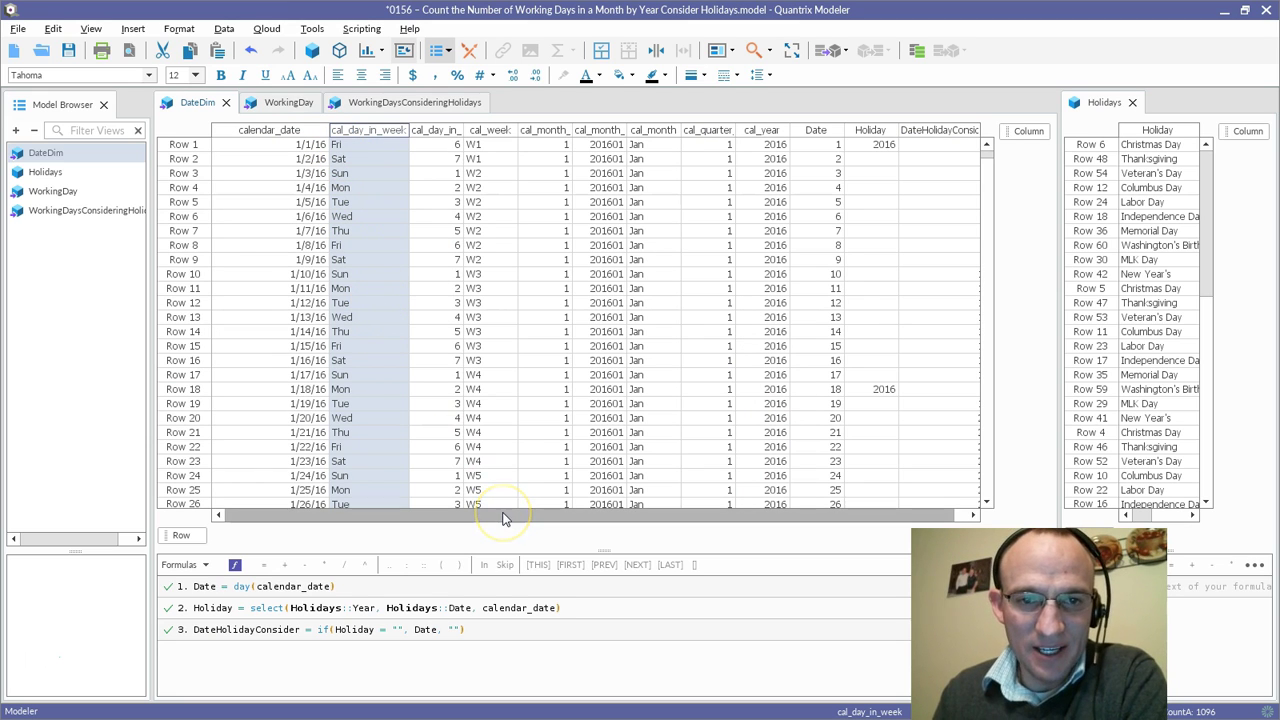
drag(503, 517, 450, 503)
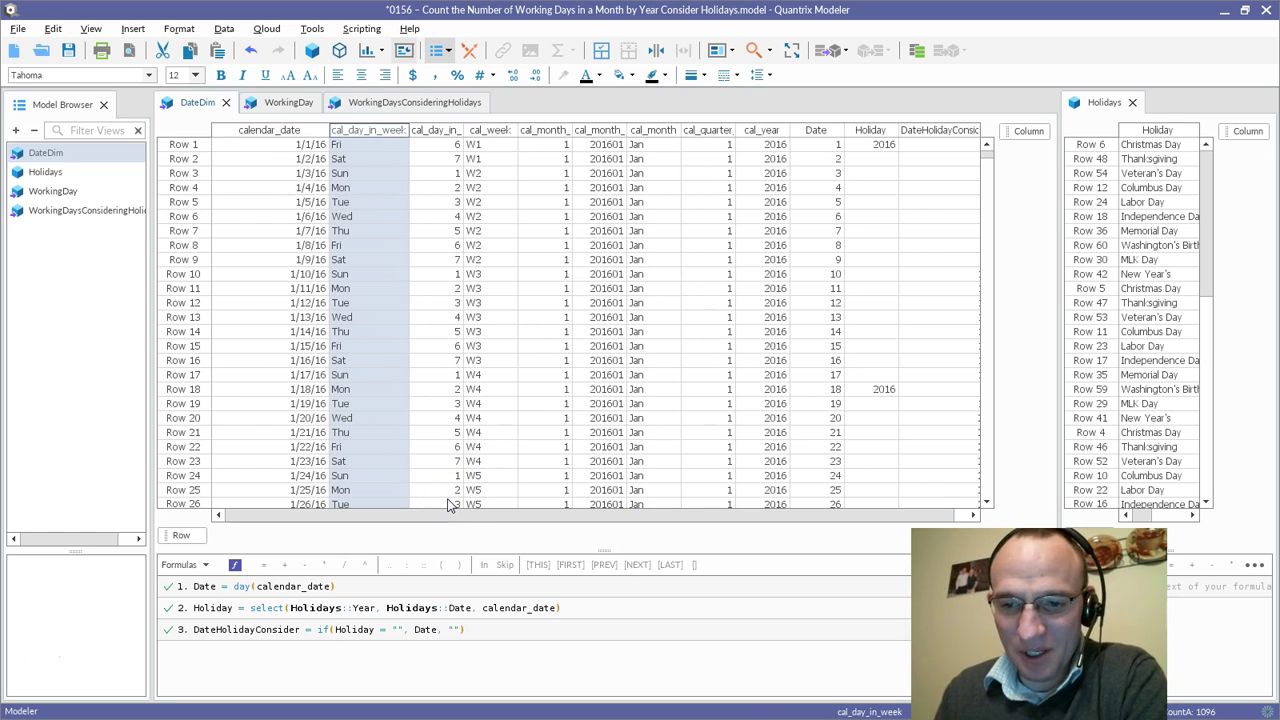
- Create a new matrix, dock it as a tab alongside the Holidays matrix, and widen their shared pane
click(311, 50)
drag(509, 110, 1200, 118)
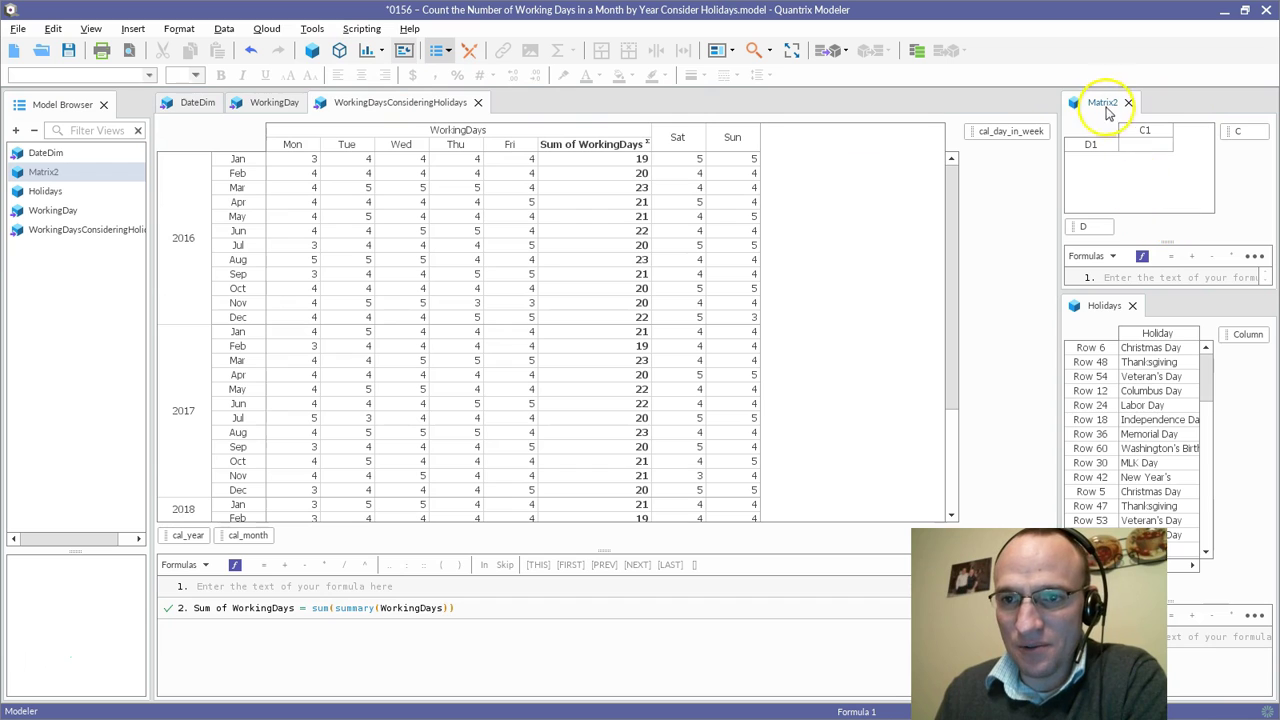
drag(1102, 105, 1190, 318)
drag(1059, 285, 1021, 285)
- Name the new matrix's rows Start, End and Count
click(1045, 147)
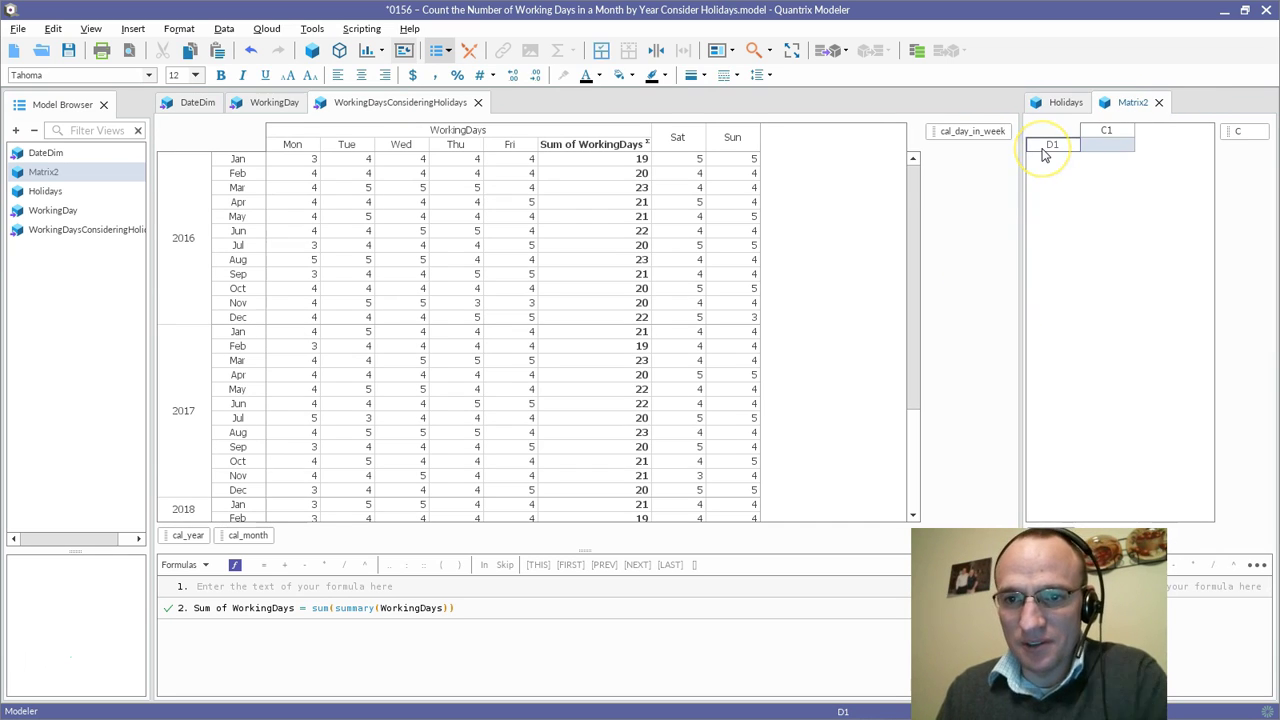
text(Start)
key(Return)
text(End)
key(Return)
text(Count)
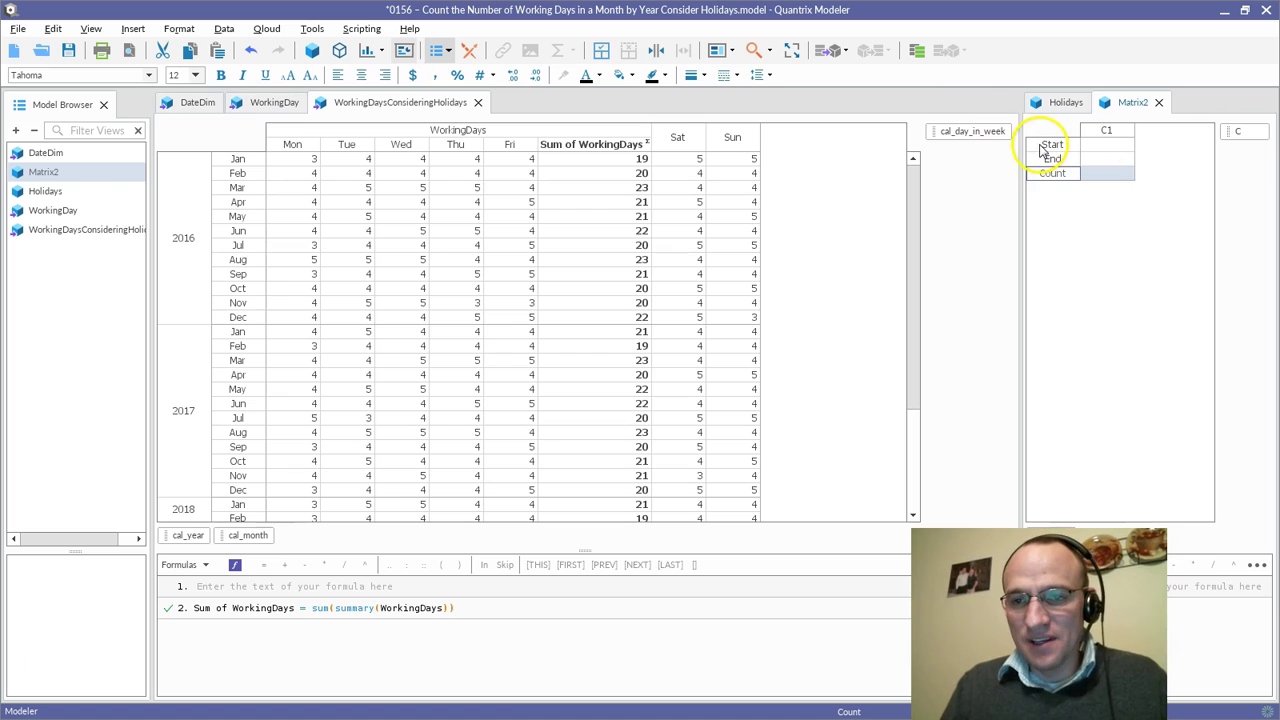
- Enter 1/2/2016 as the Start value and 1/9/2016 as the End value in the new matrix
click(1106, 148)
text(1/2/2016)
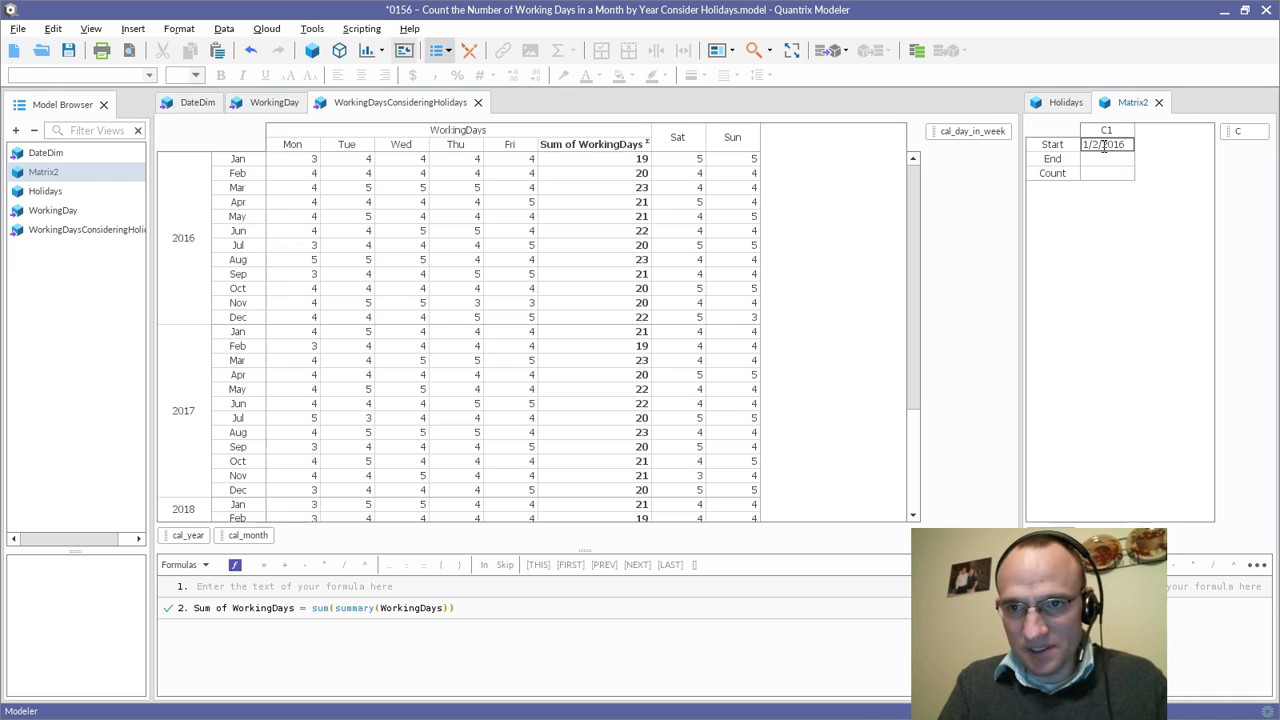
key(Return)
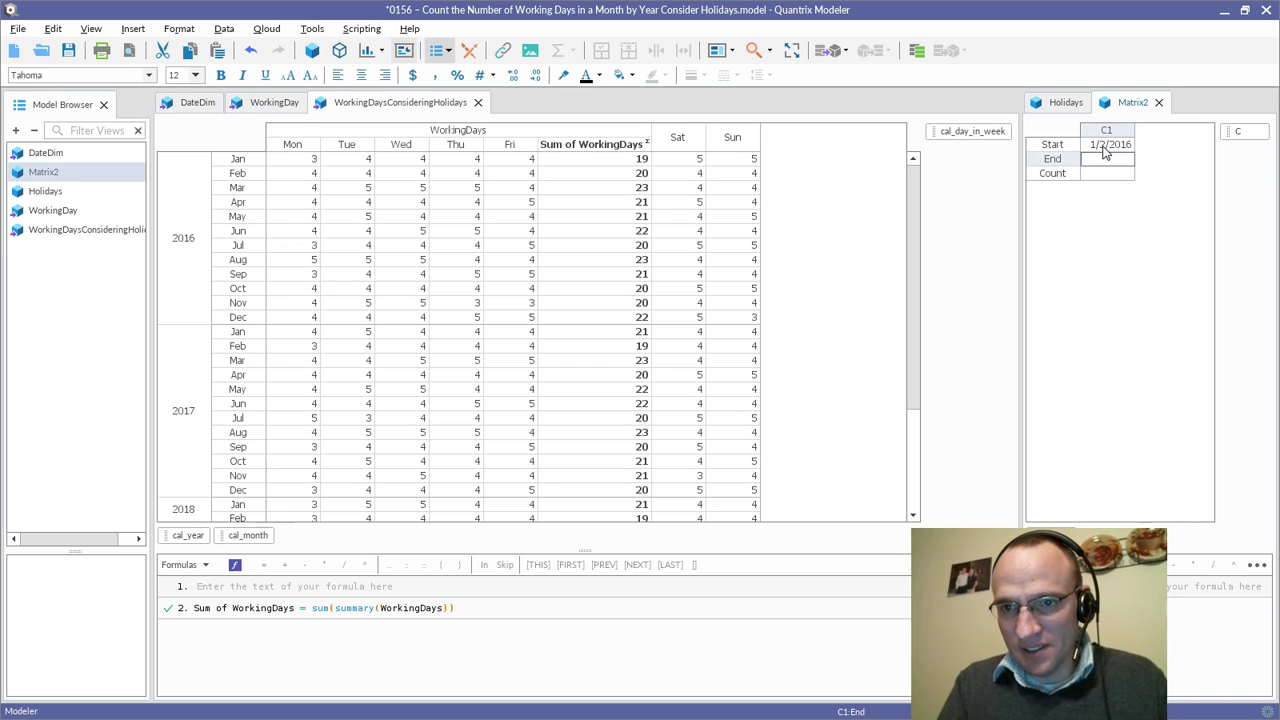
click(1110, 176)
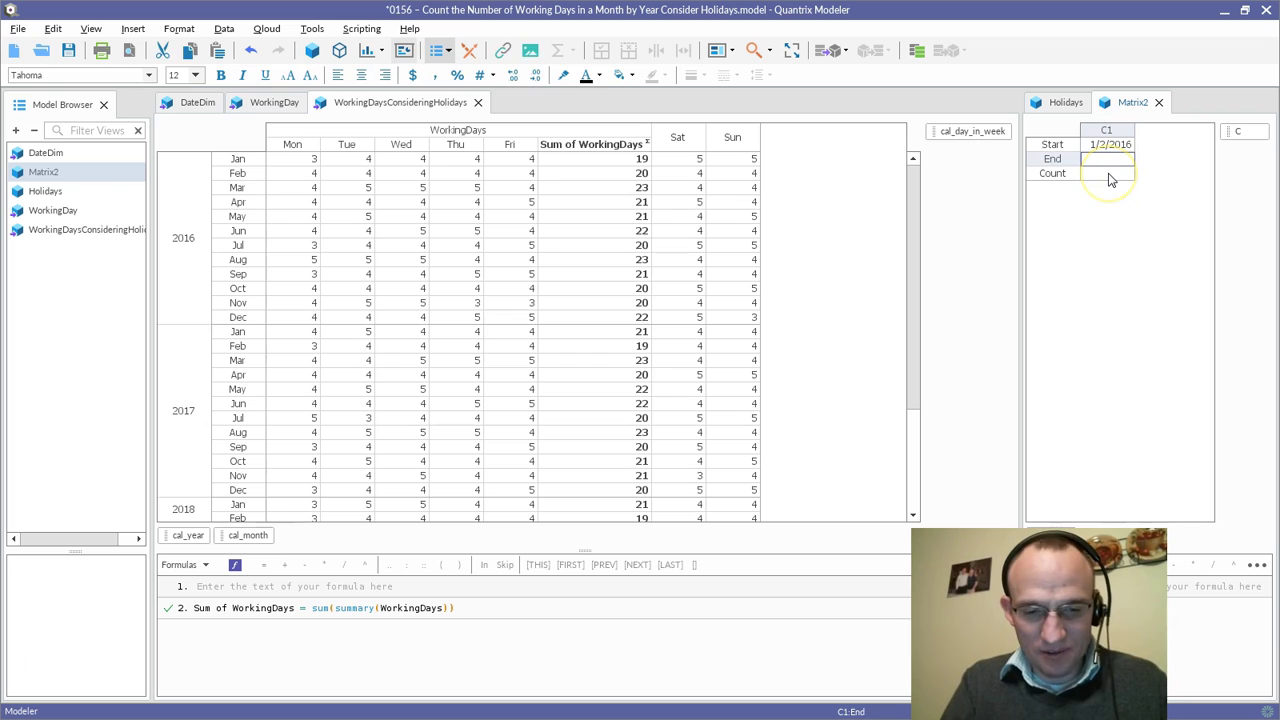
text(1/9/)
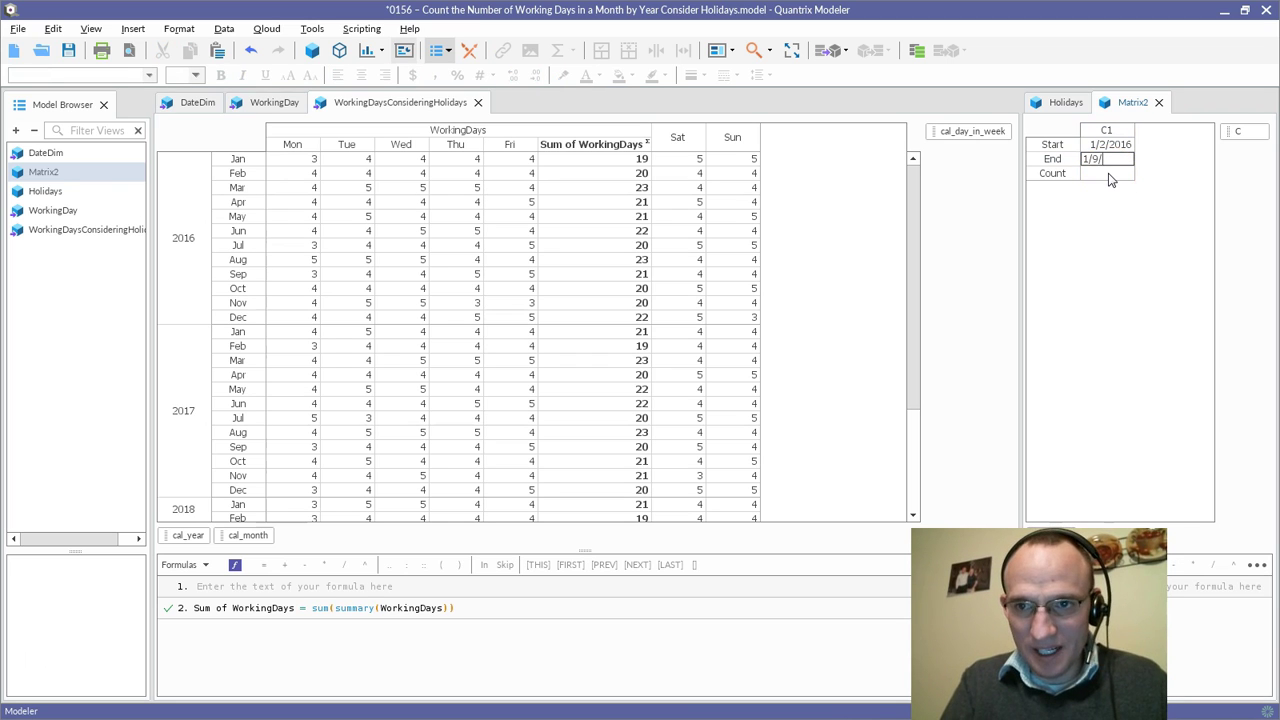
text(2016)
key(Return)
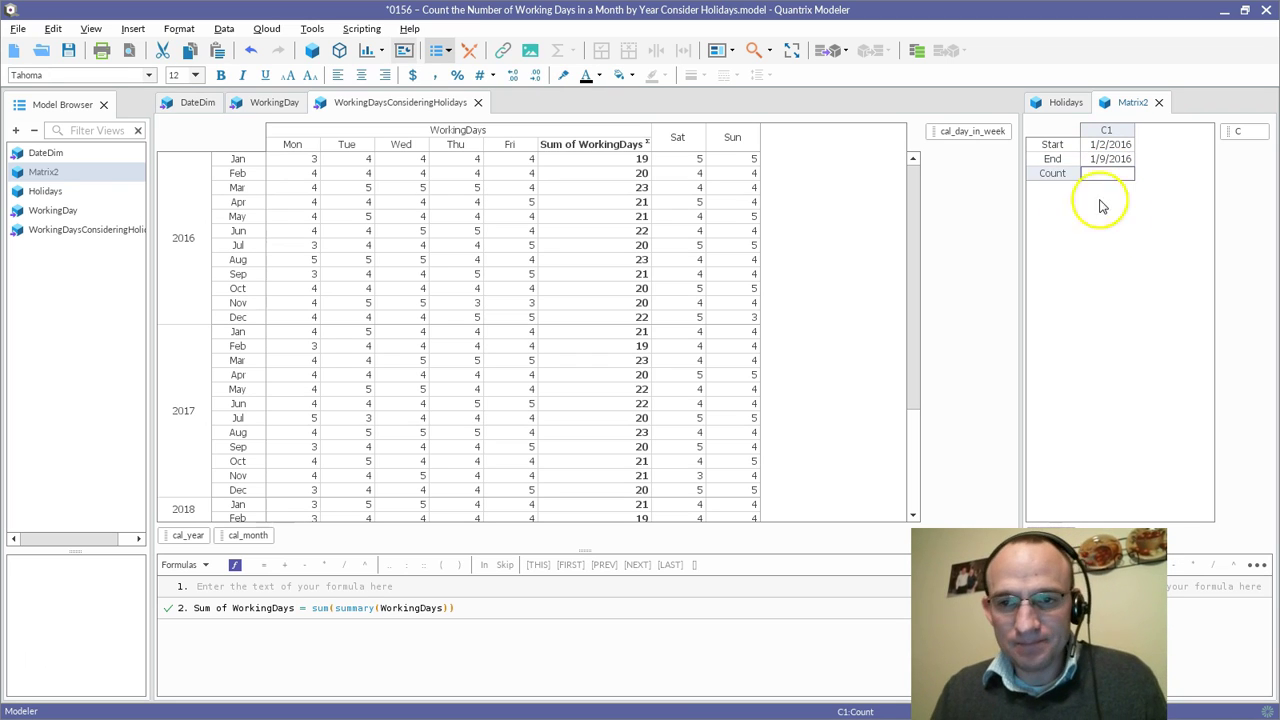
- Show the DateDim matrix, close the Model Browser, and add a new column after DateHolidayConsider
click(1060, 176)
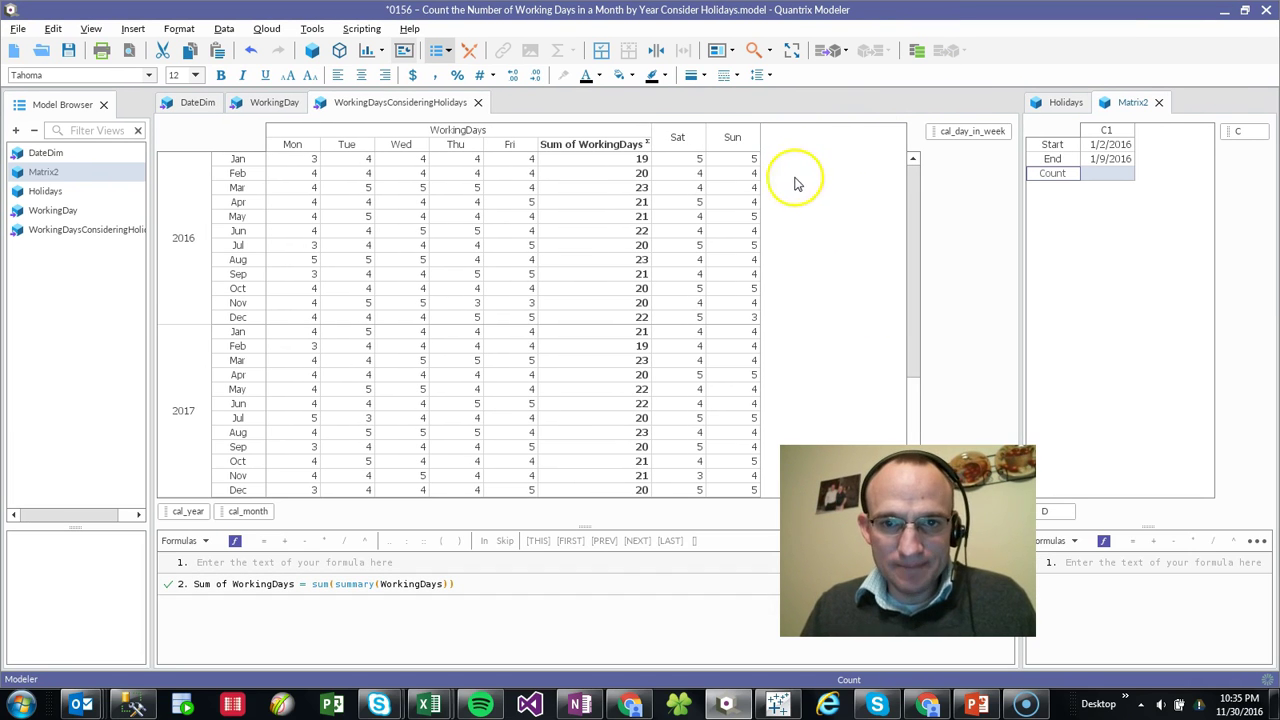
click(745, 148)
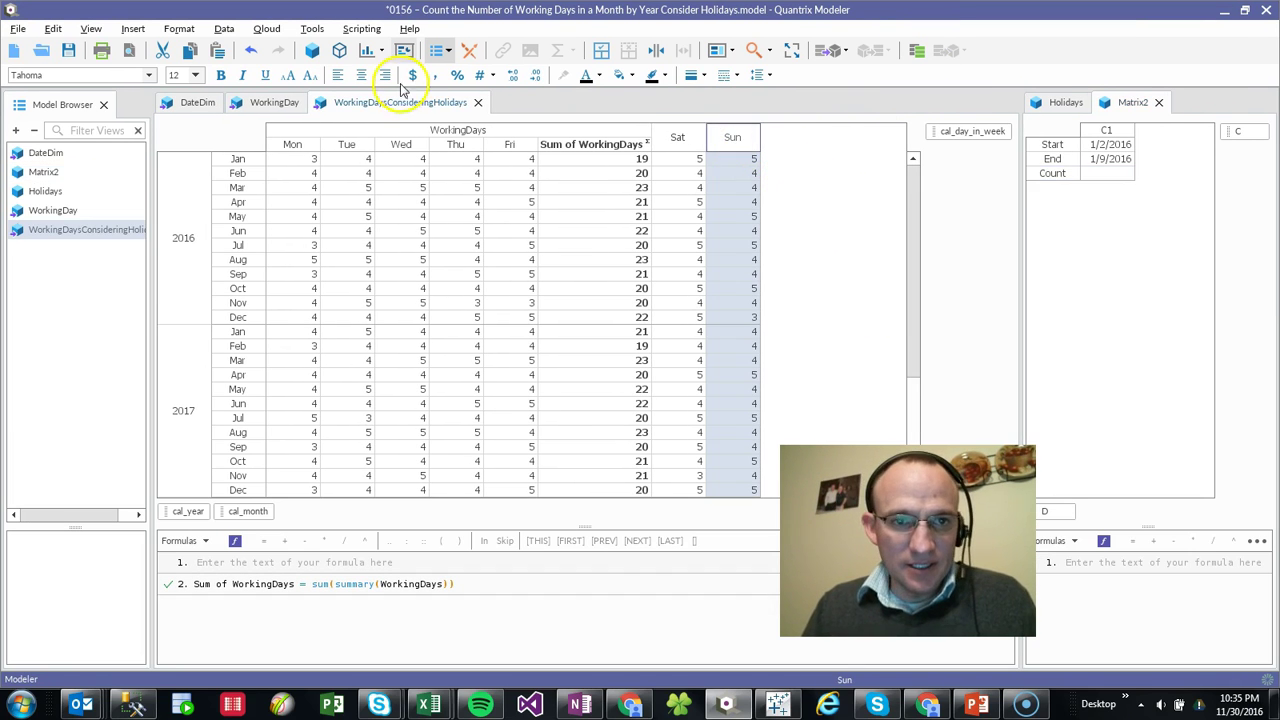
click(195, 104)
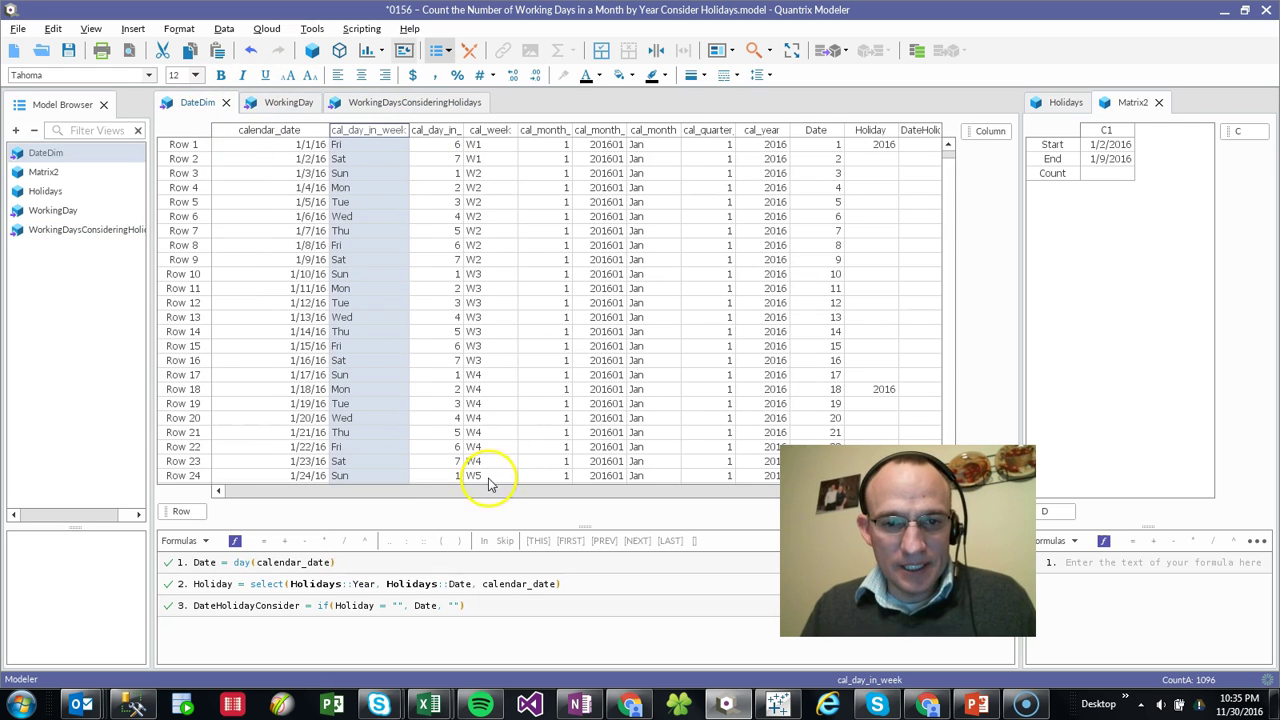
click(103, 104)
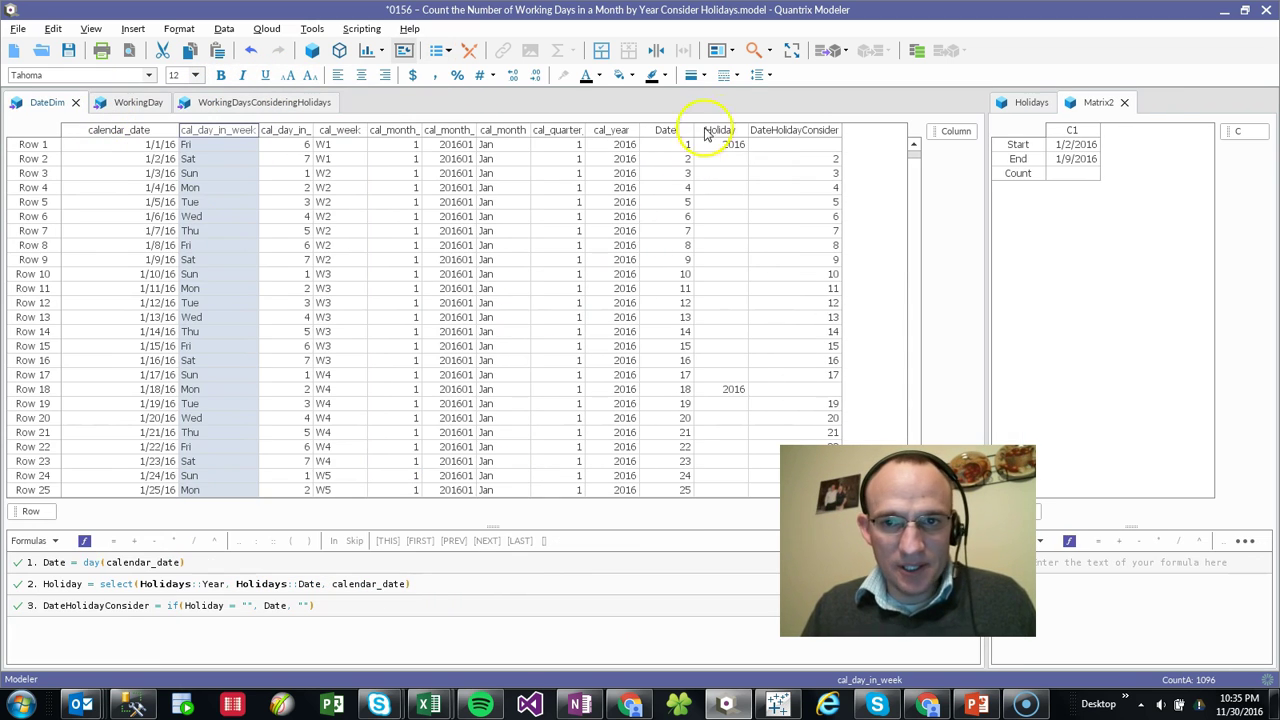
click(758, 132)
key(Return)
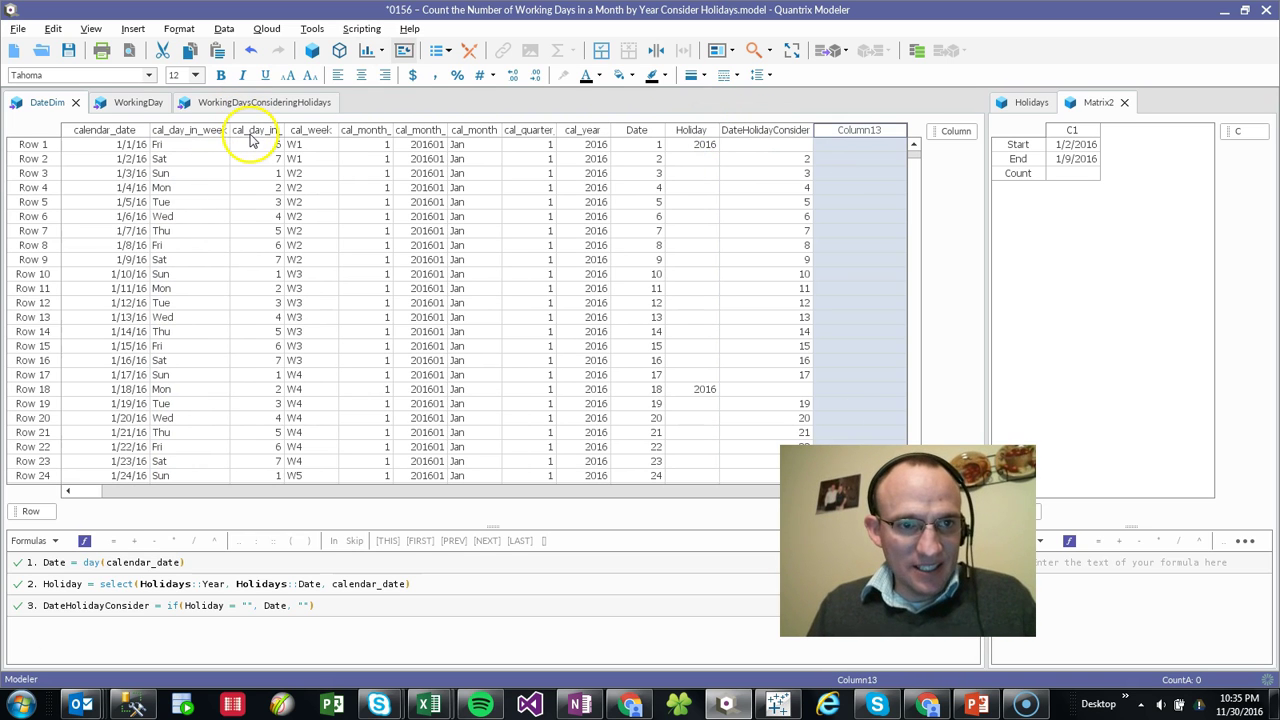
- Widen the cal_day_in_week_no column in DateDim and examine its day numbers for Monday through Friday
drag(263, 259, 285, 140)
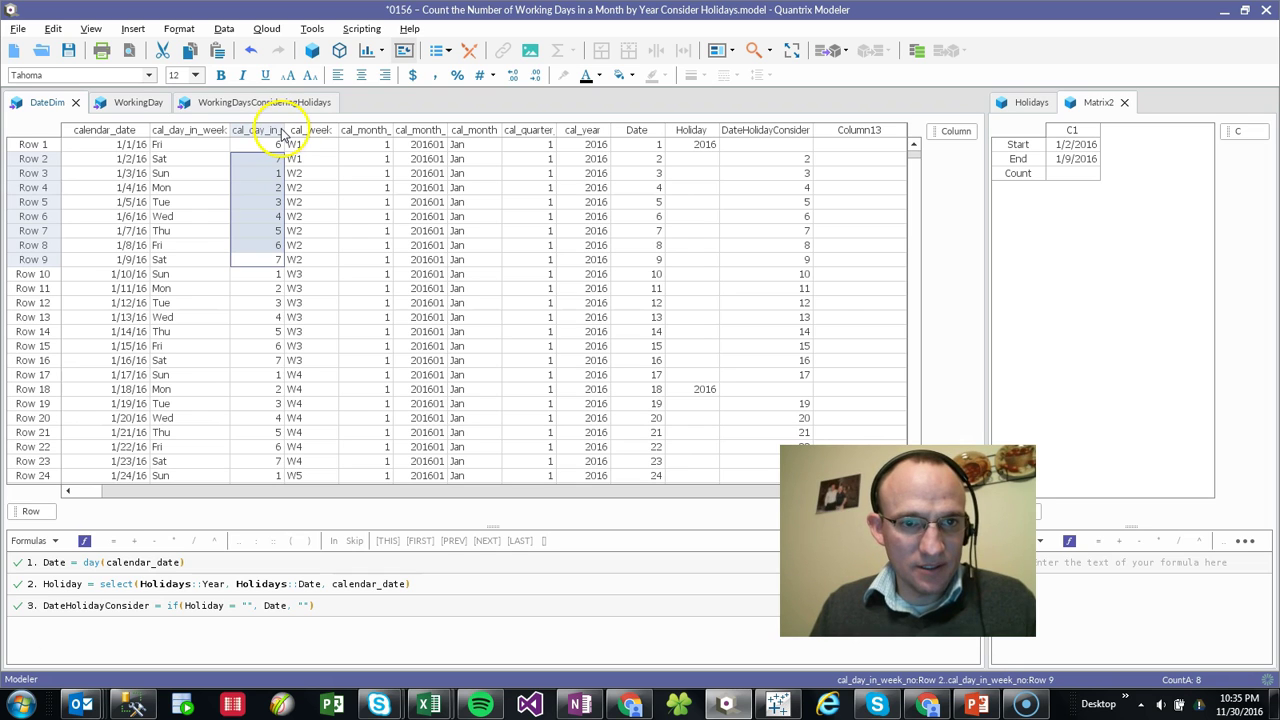
click(278, 134)
drag(286, 138, 310, 145)
click(294, 173)
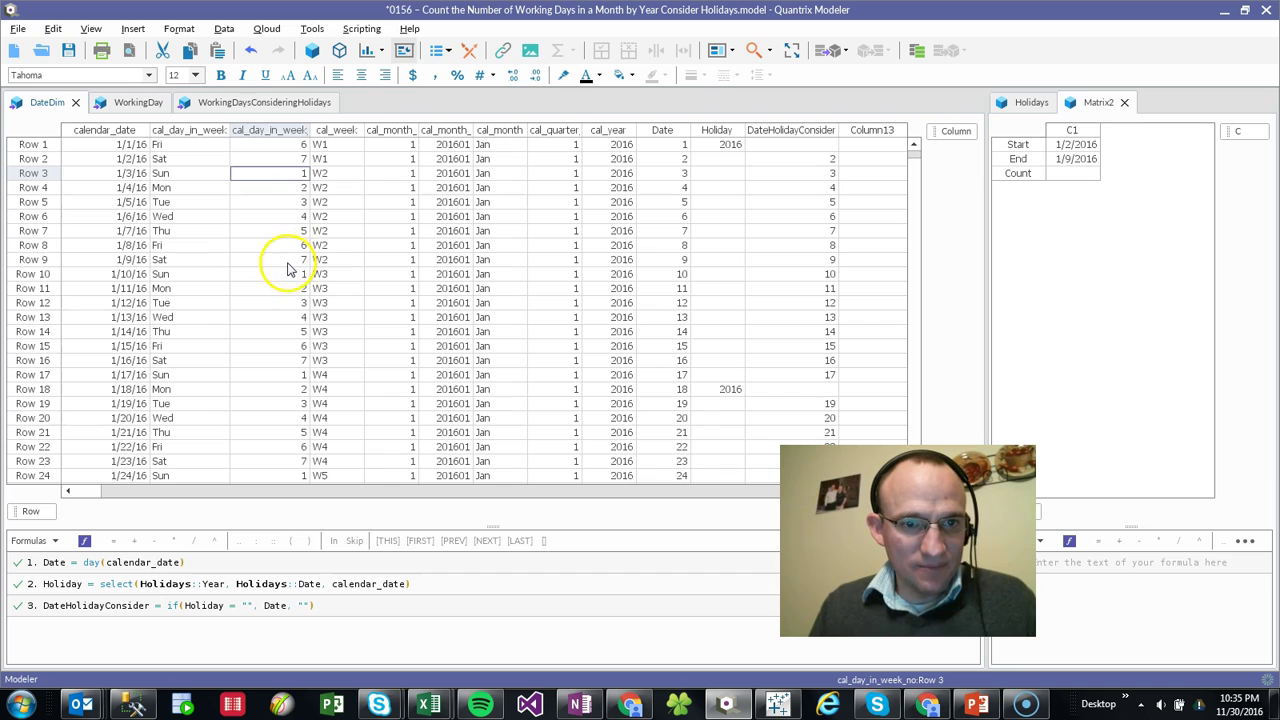
mouse_move(291, 259)
mouse_down()
mouse_move(307, 176)
mouse_move(286, 189)
mouse_move(283, 248)
mouse_up()
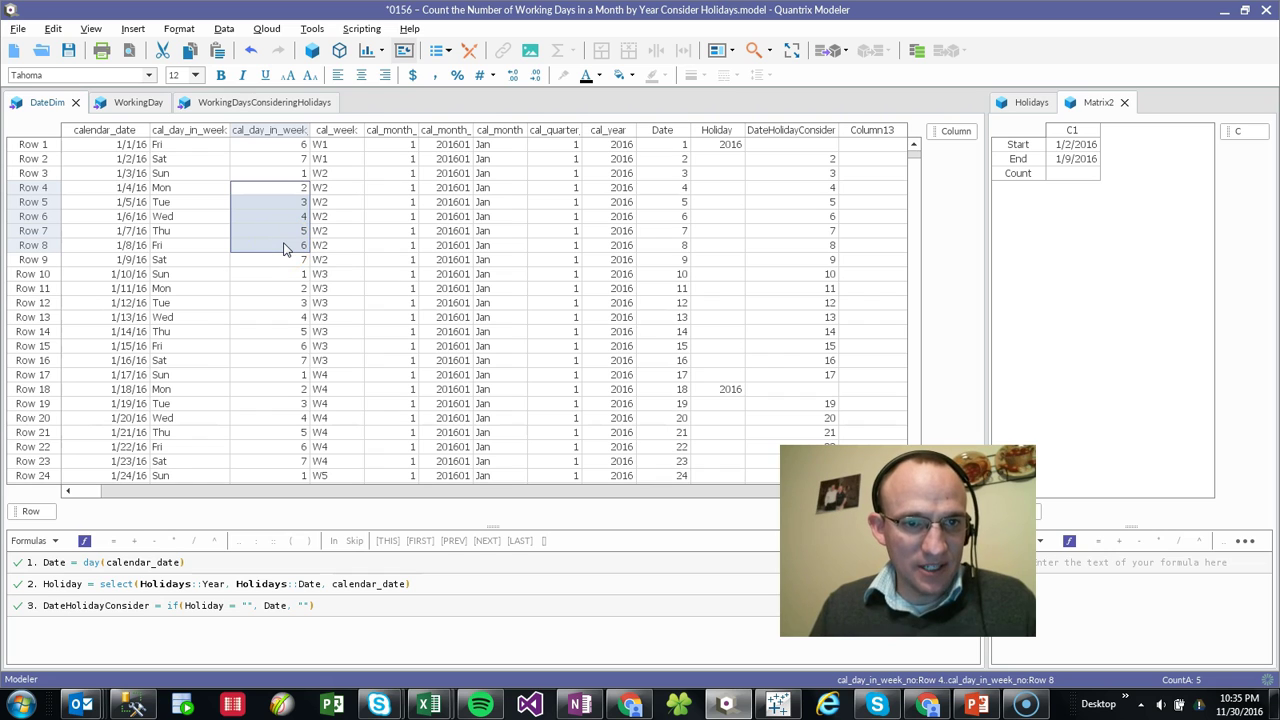
- Rename the new last column of DateDim as WorkingDay
click(845, 133)
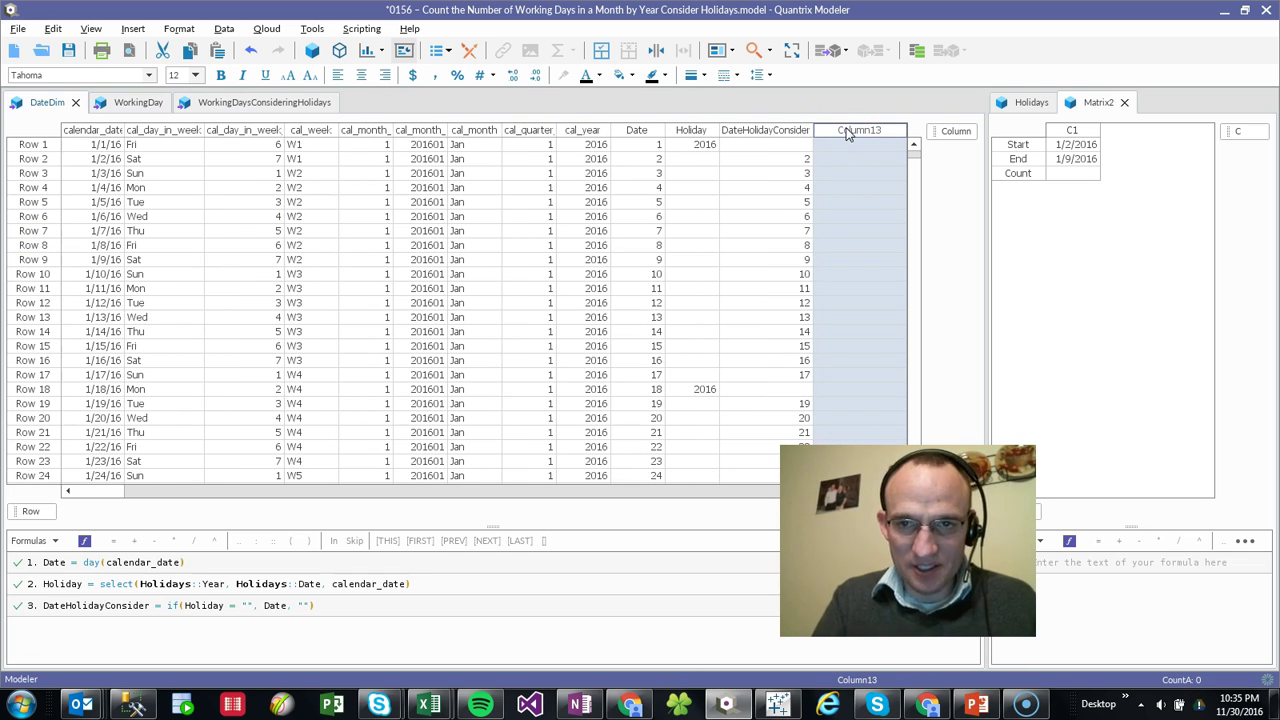
double_click(845, 133)
text(WorkingDay)
key(Return)
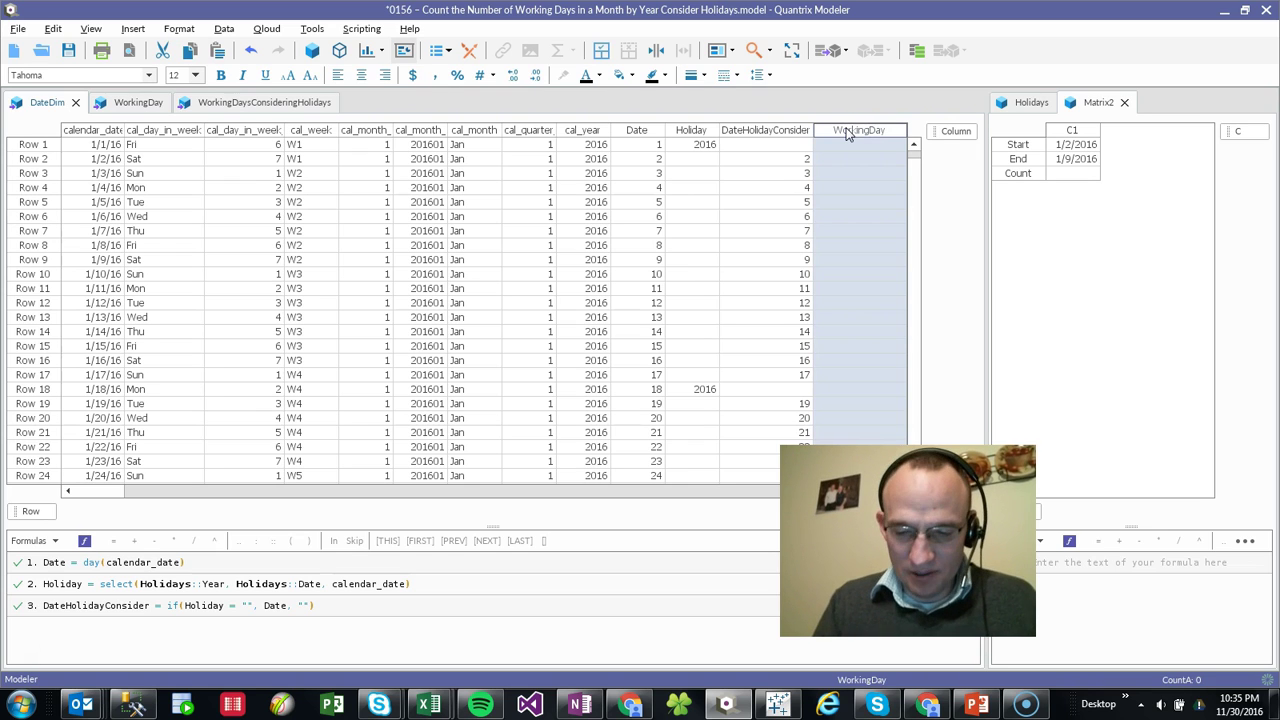
- Add the DateDim formula WorkingDay = between(cal_day_in_week_no, 2,6, 1)
key(equal)
text(between()
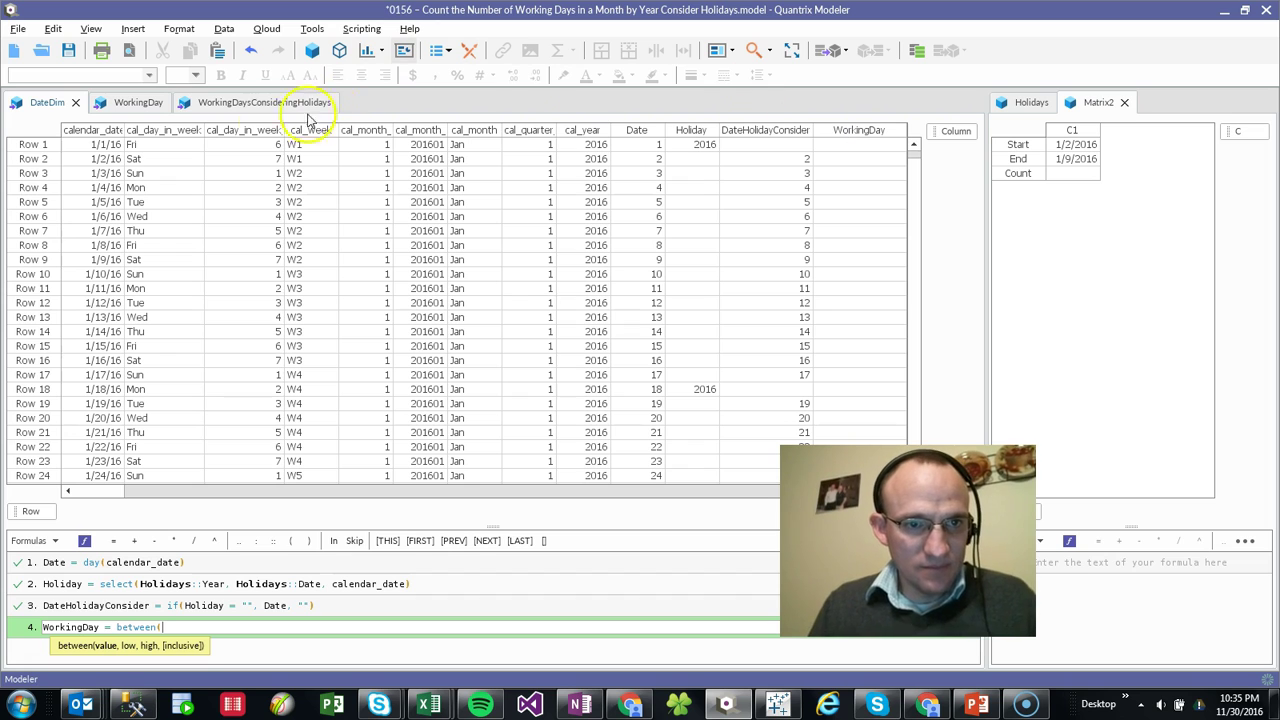
click(250, 135)
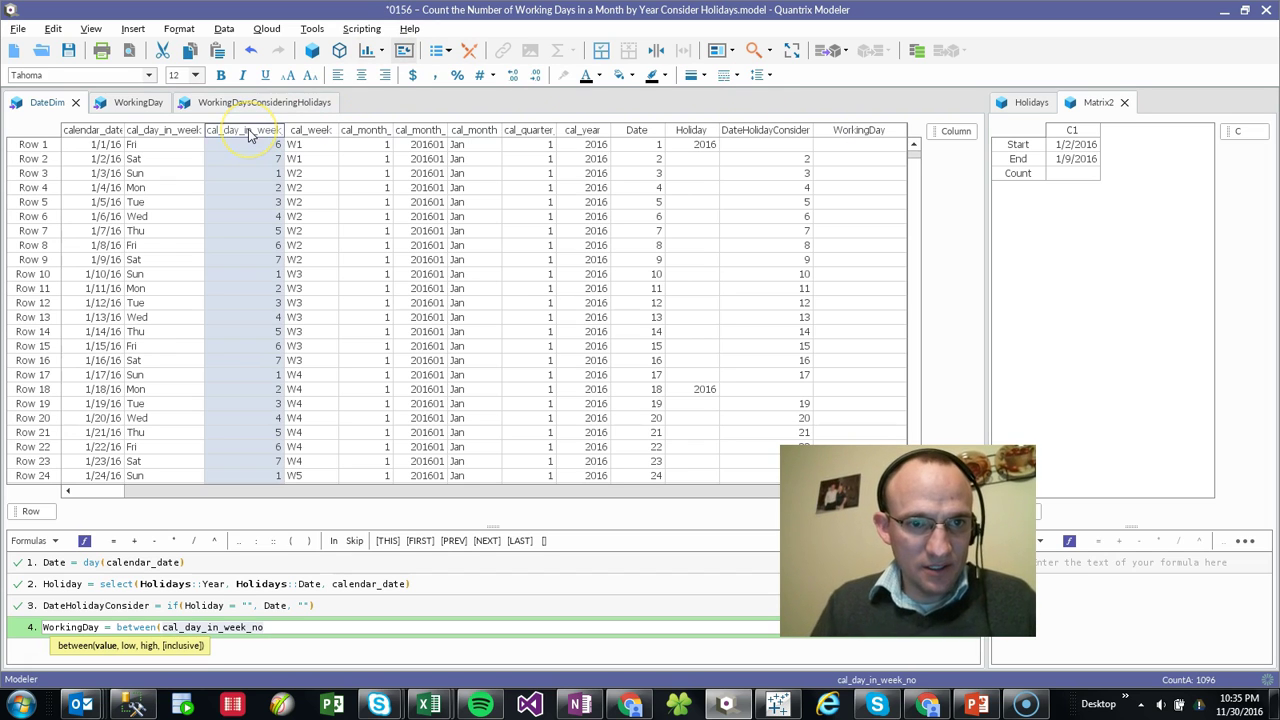
text(, 2,6, 1))
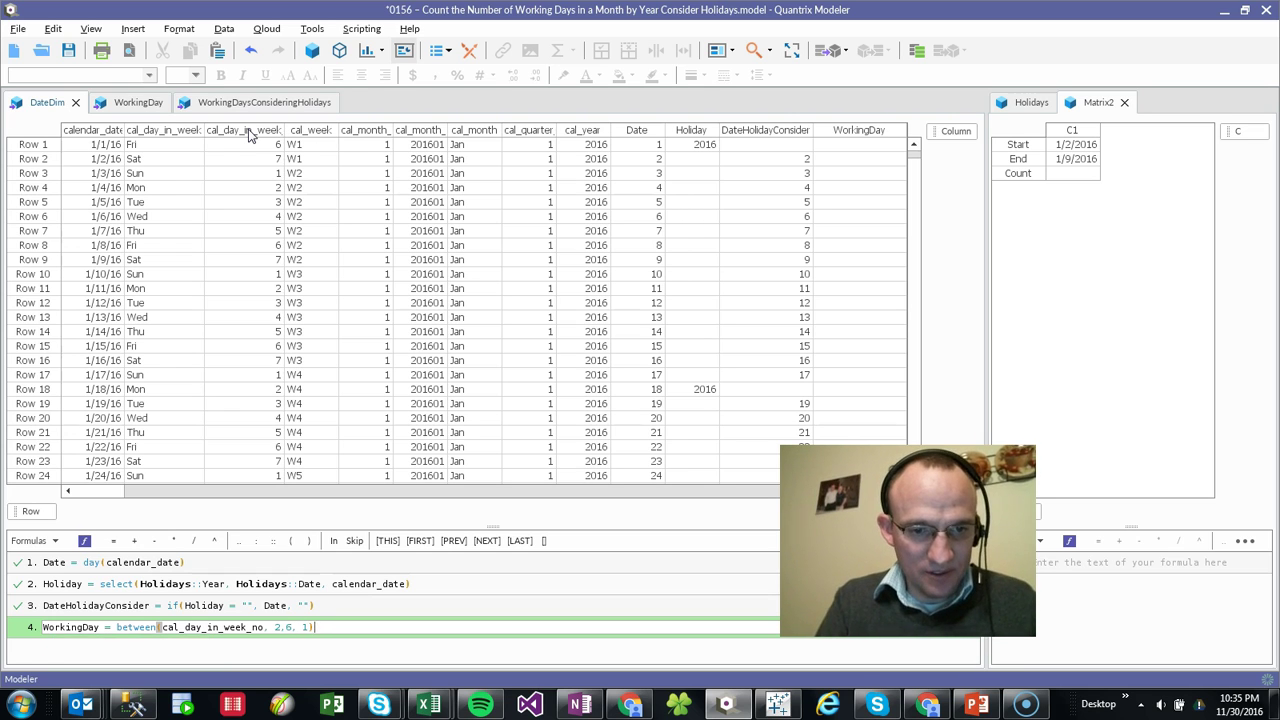
key(Return)
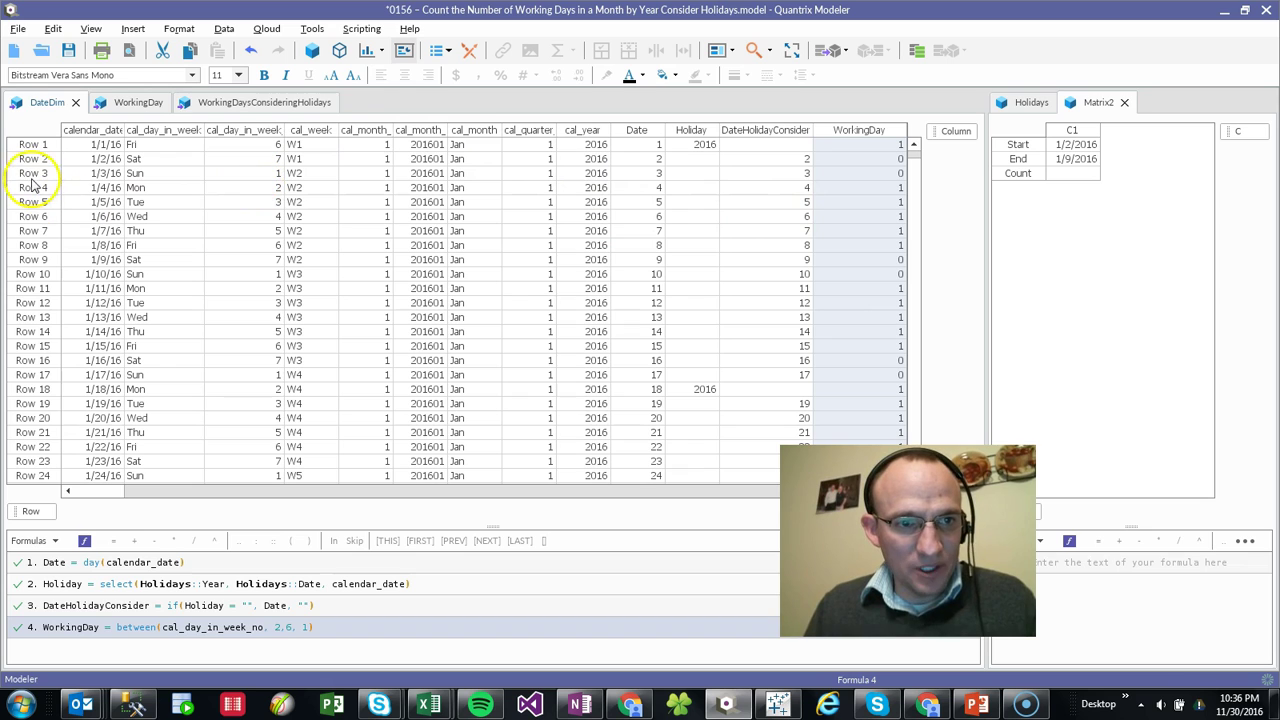
- Check the WorkingDay flags against the Monday-to-Friday rows of the first two full weeks in January 2016
drag(33, 187, 48, 248)
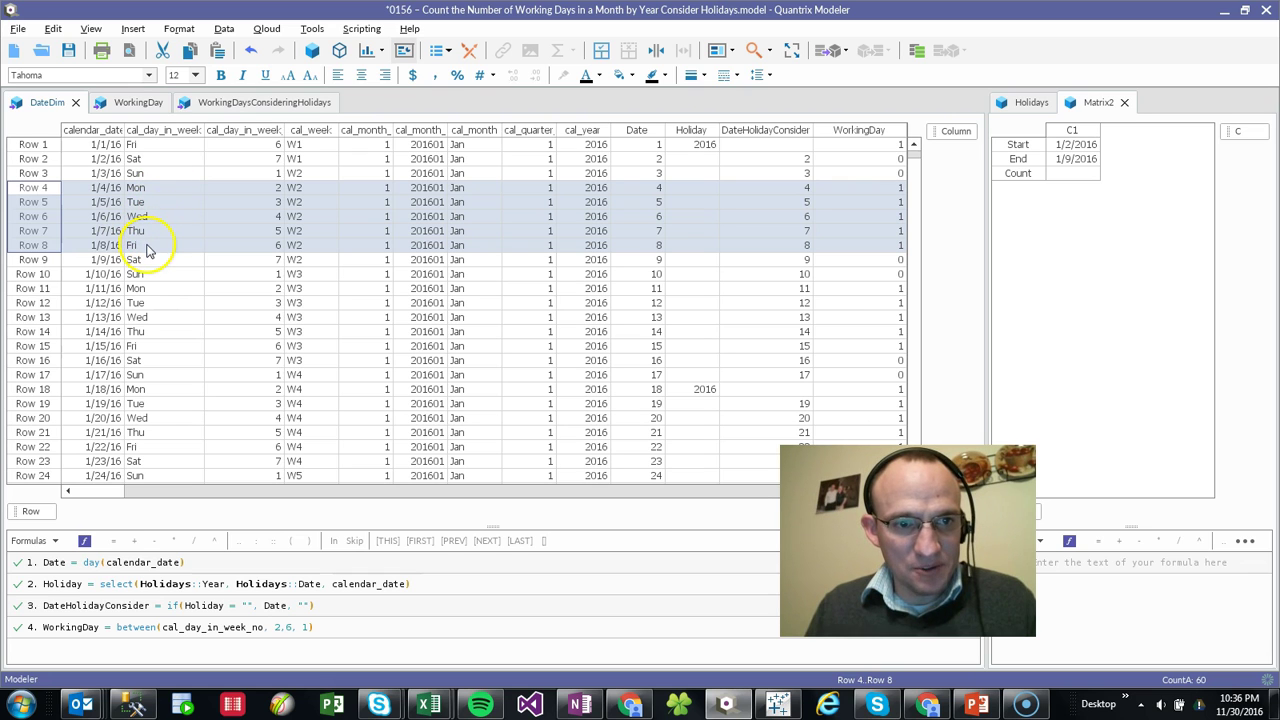
click(22, 289)
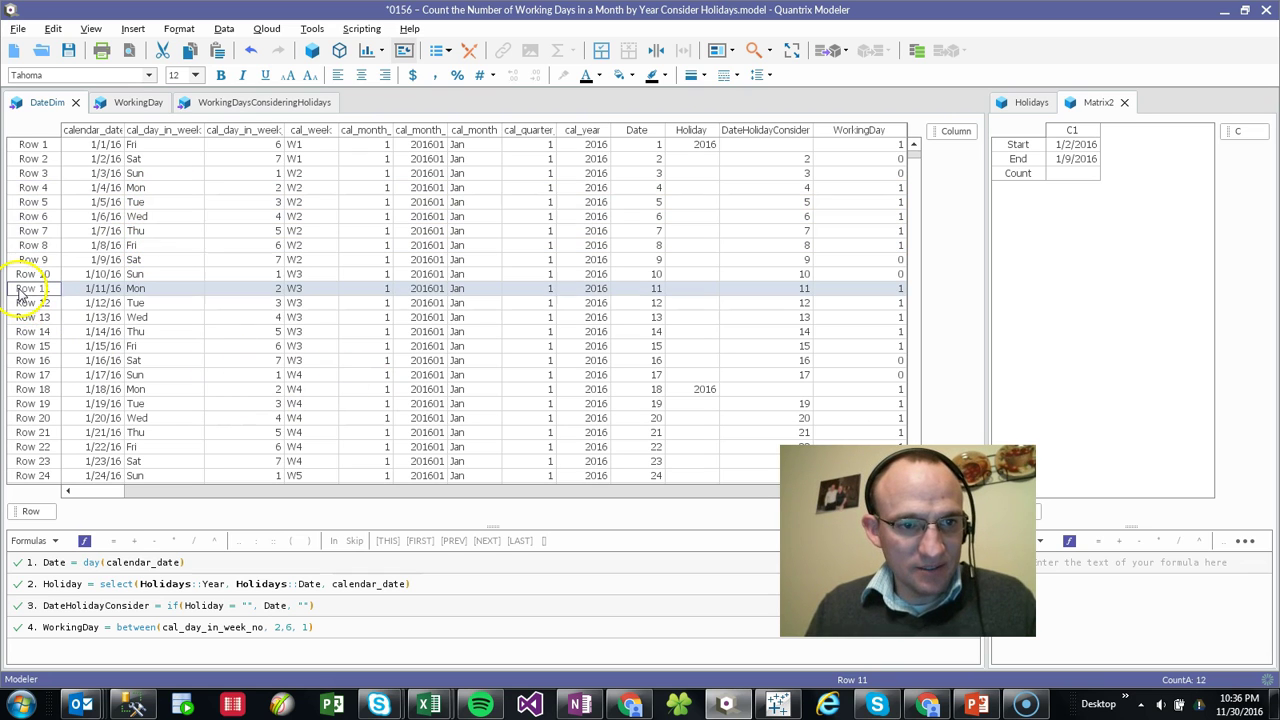
drag(22, 289, 48, 330)
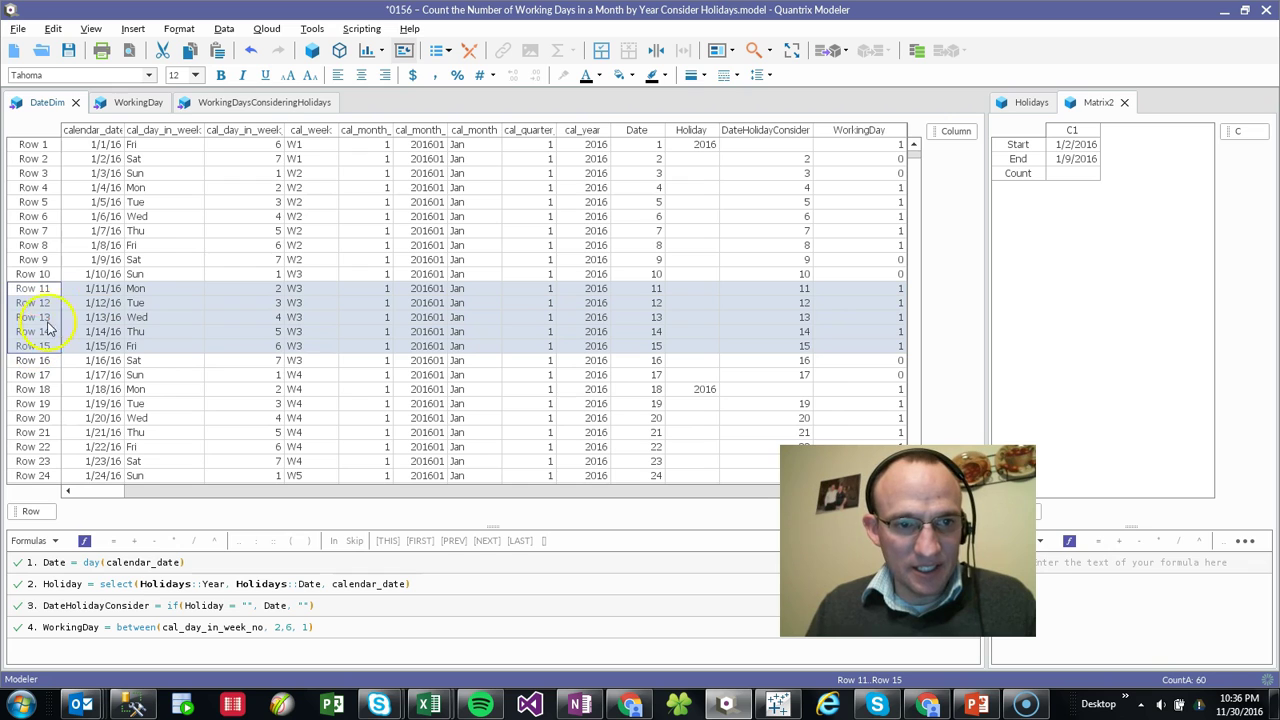
click(845, 135)
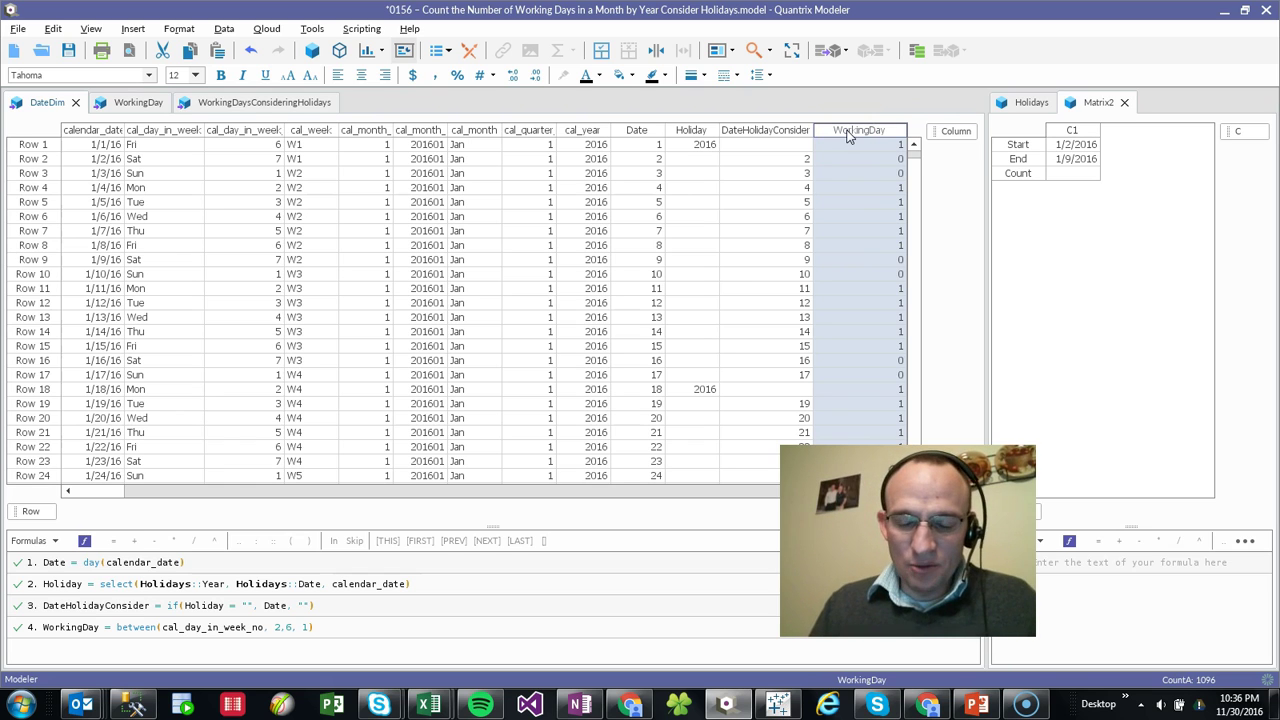
click(1033, 325)
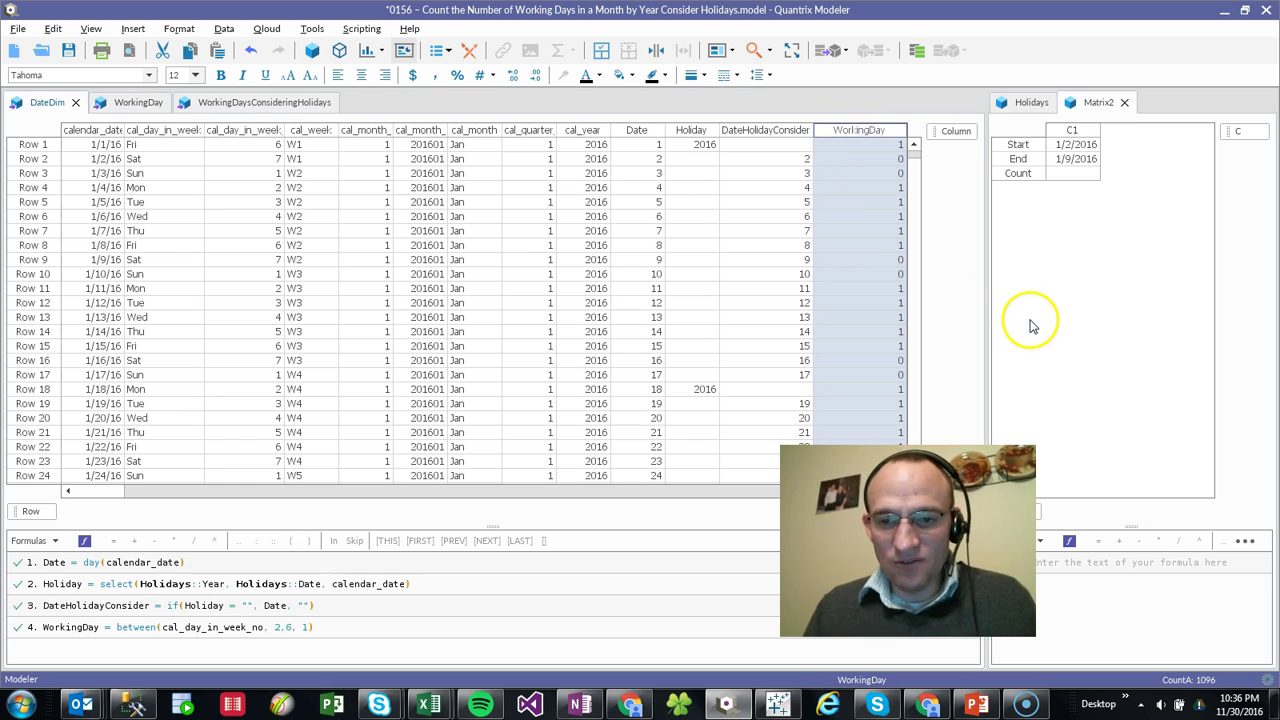
- Add the Matrix2 formula Count = selectbetween(DateDim::WorkingDay, DateDim::calendar_date, Start, End, 1)
click(1066, 160)
click(1050, 174)
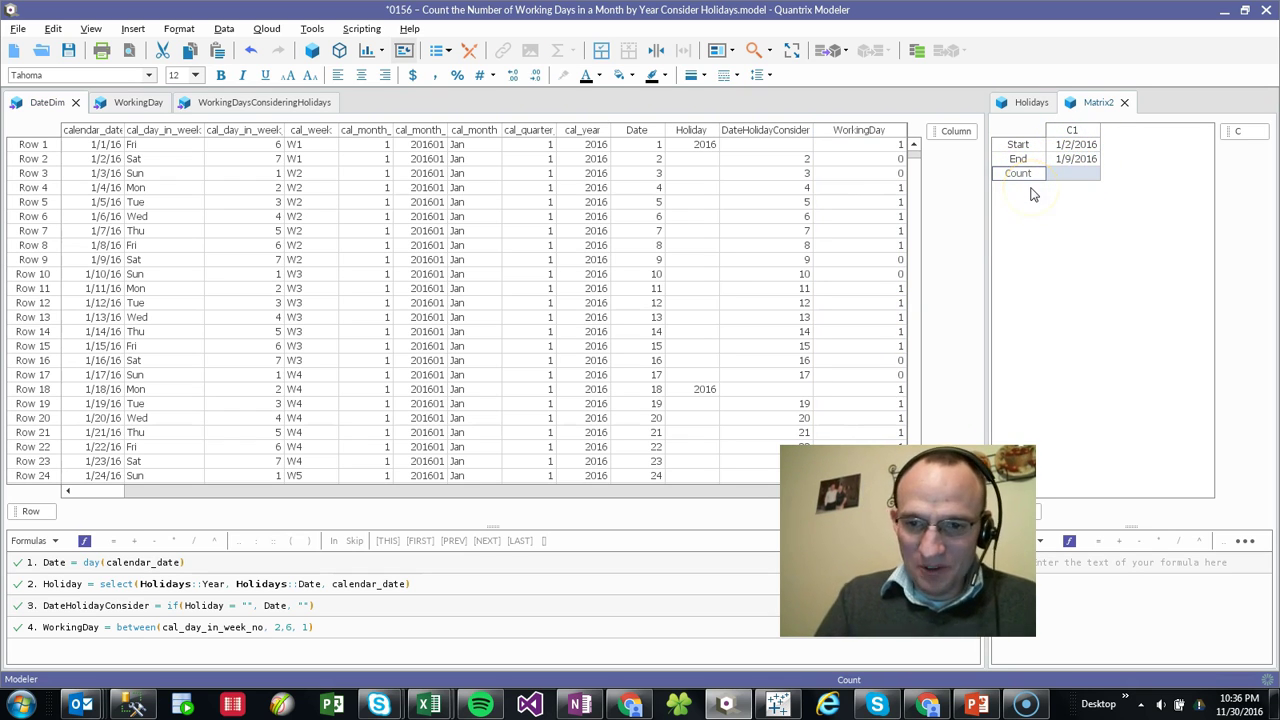
text(= )
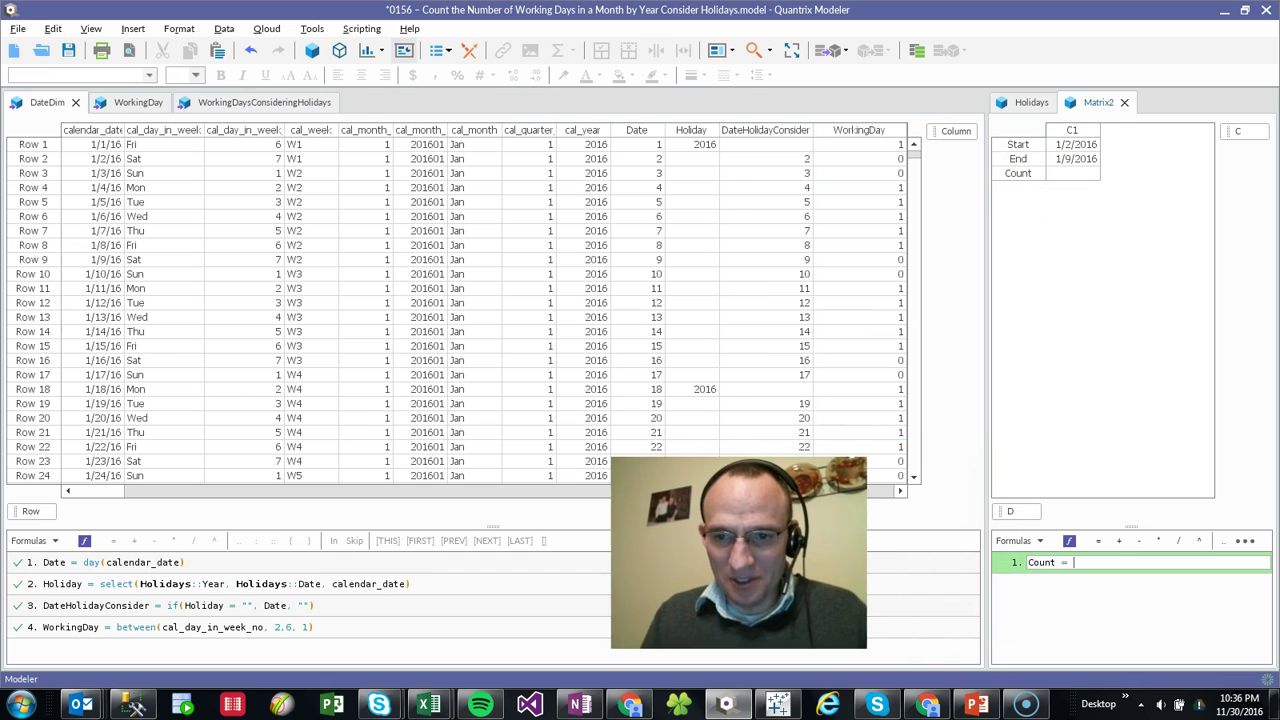
text(selectbetw)
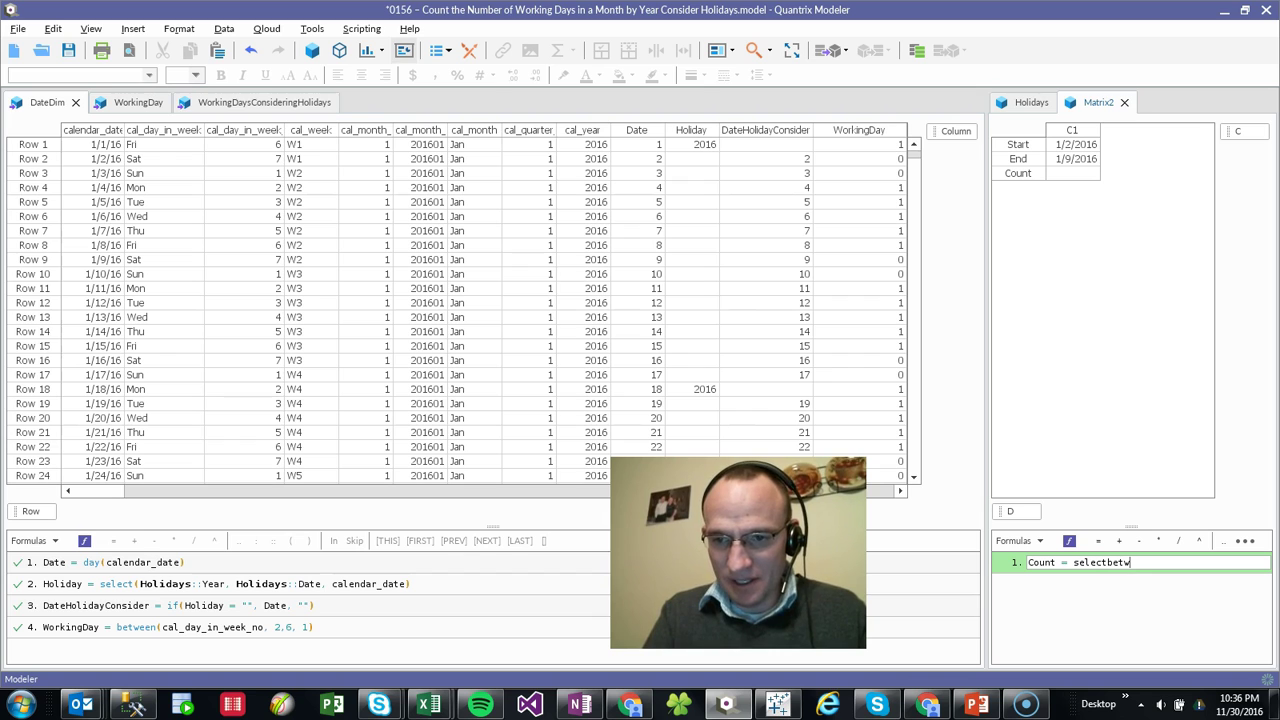
text(een()
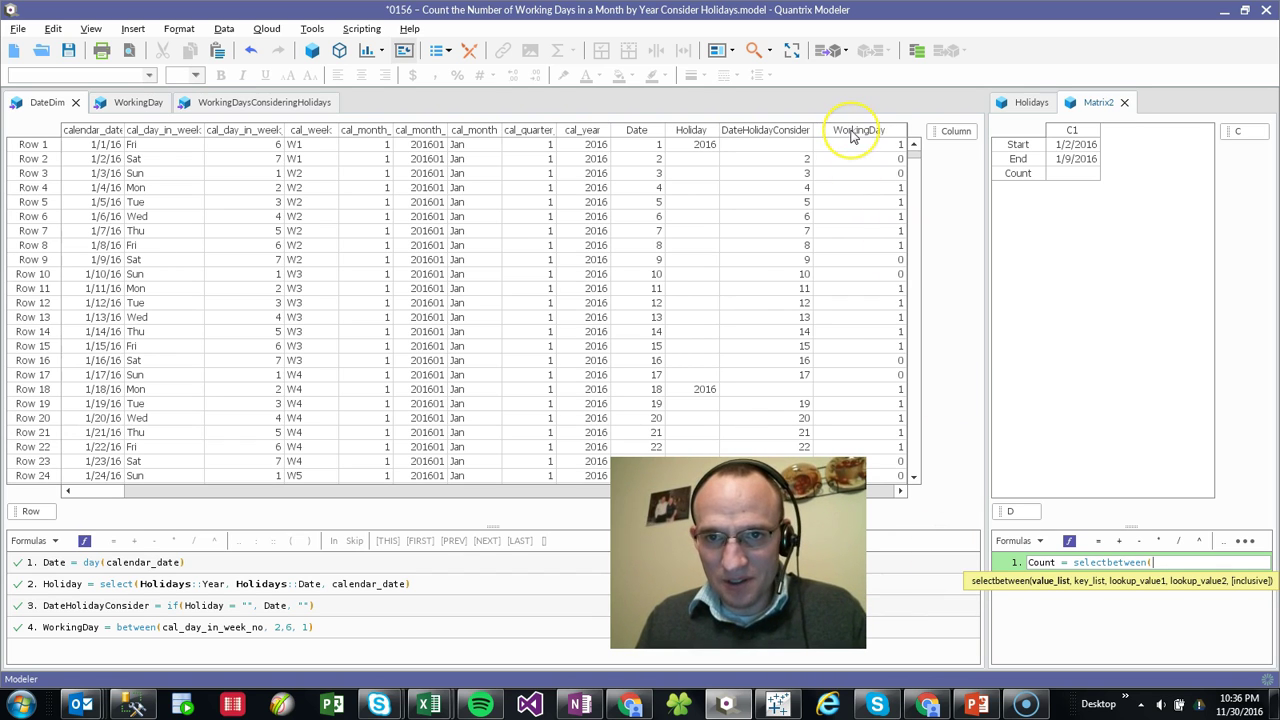
click(853, 137)
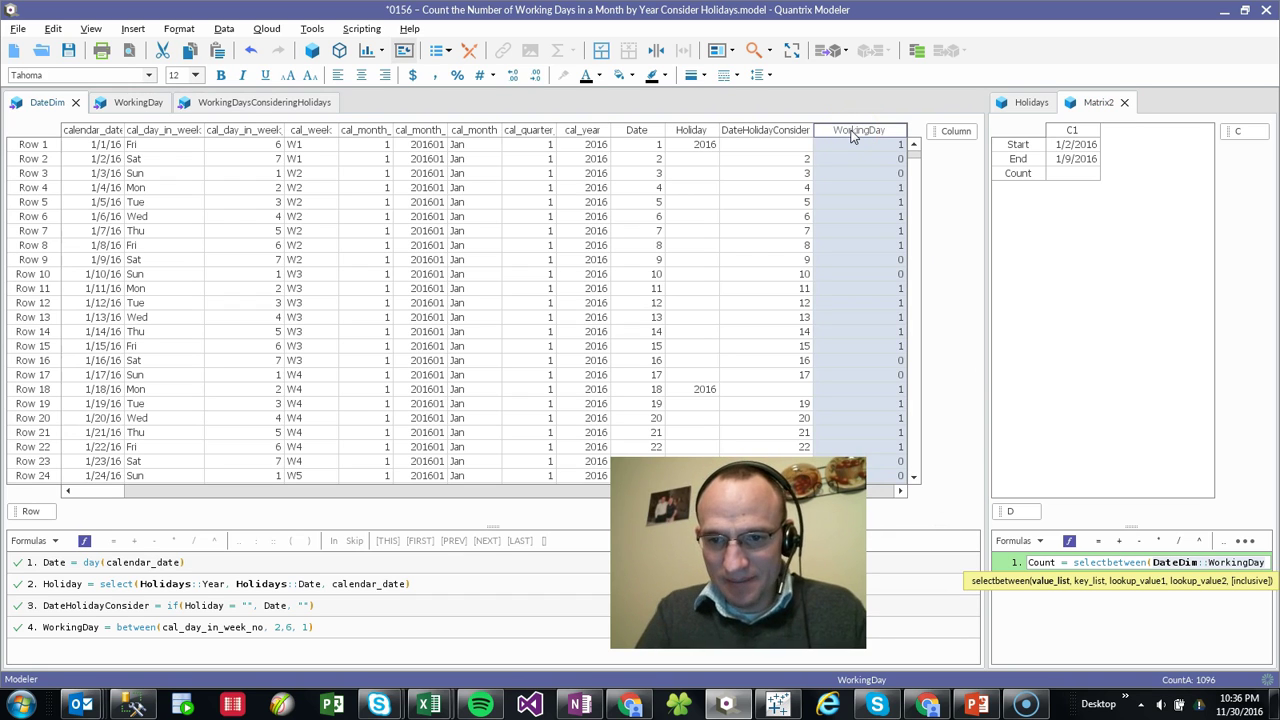
text(,)
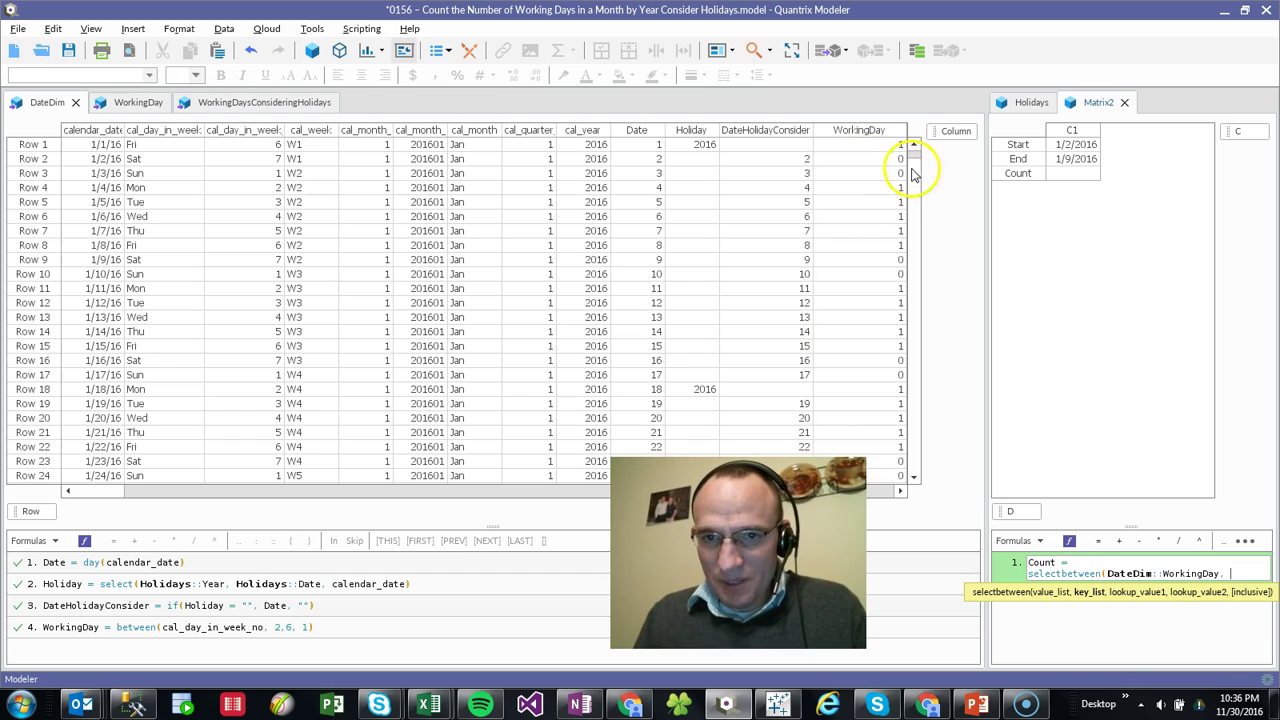
click(113, 136)
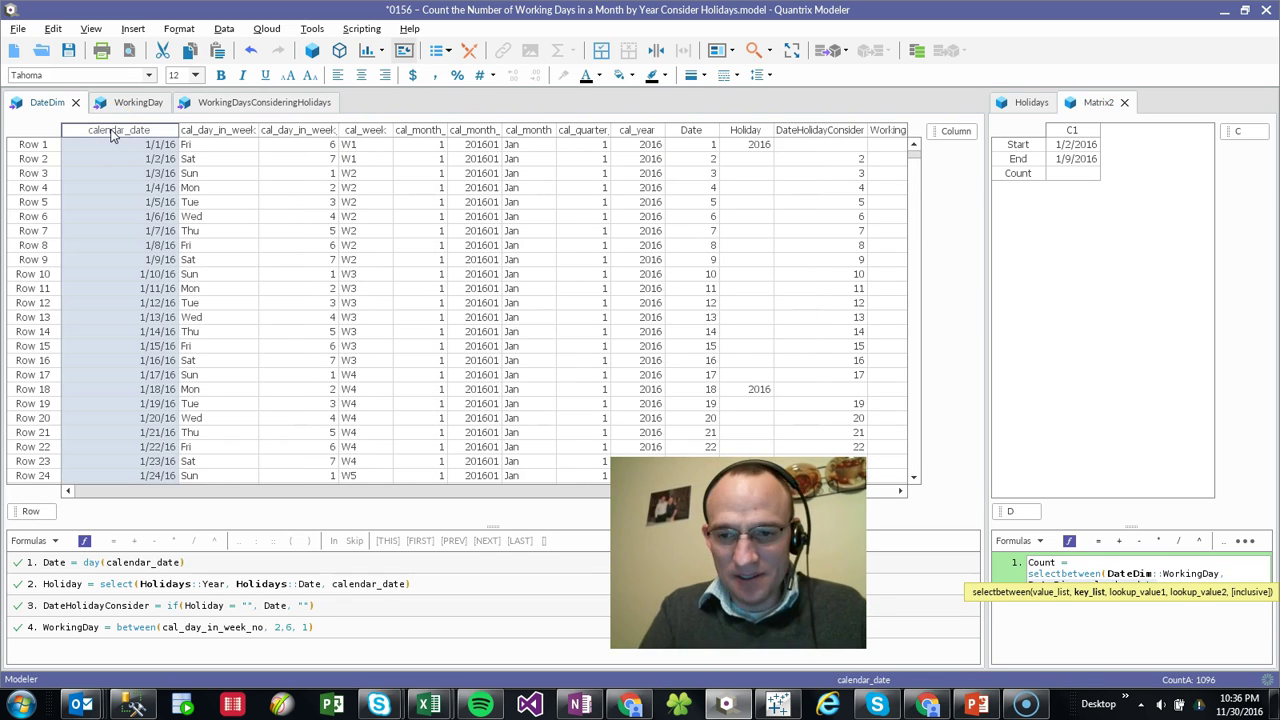
text(,)
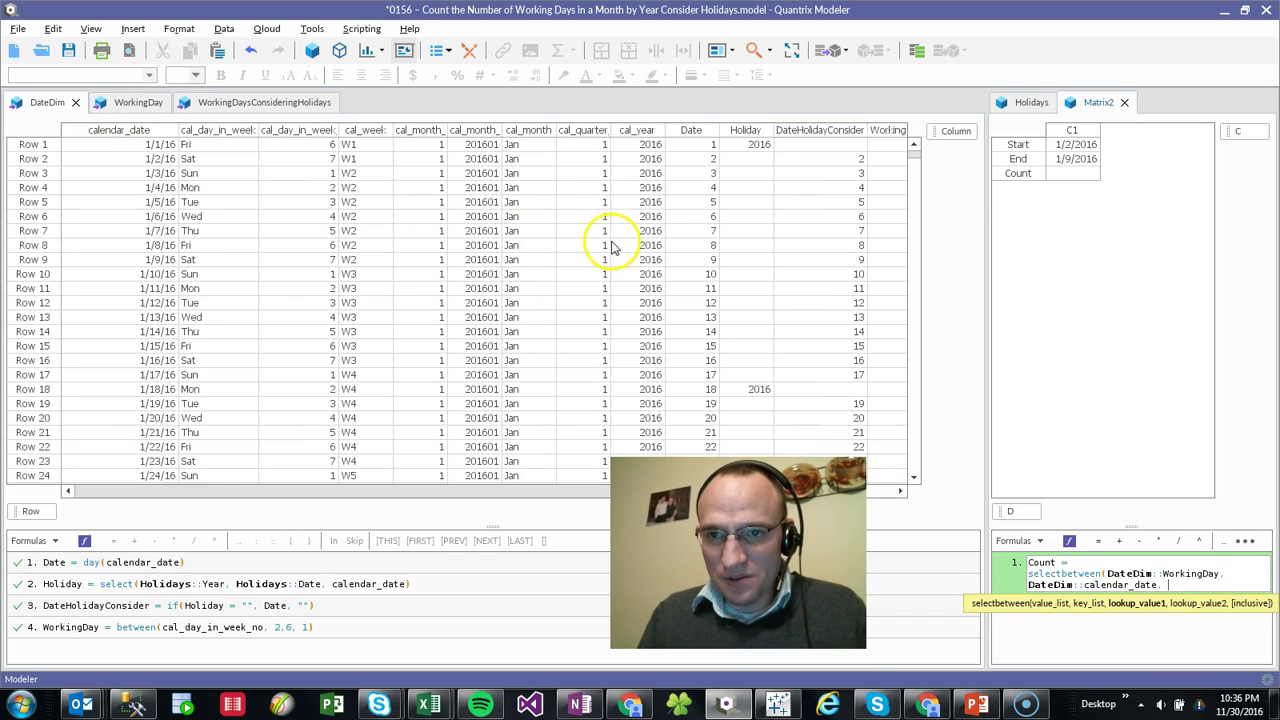
click(1018, 145)
text(,)
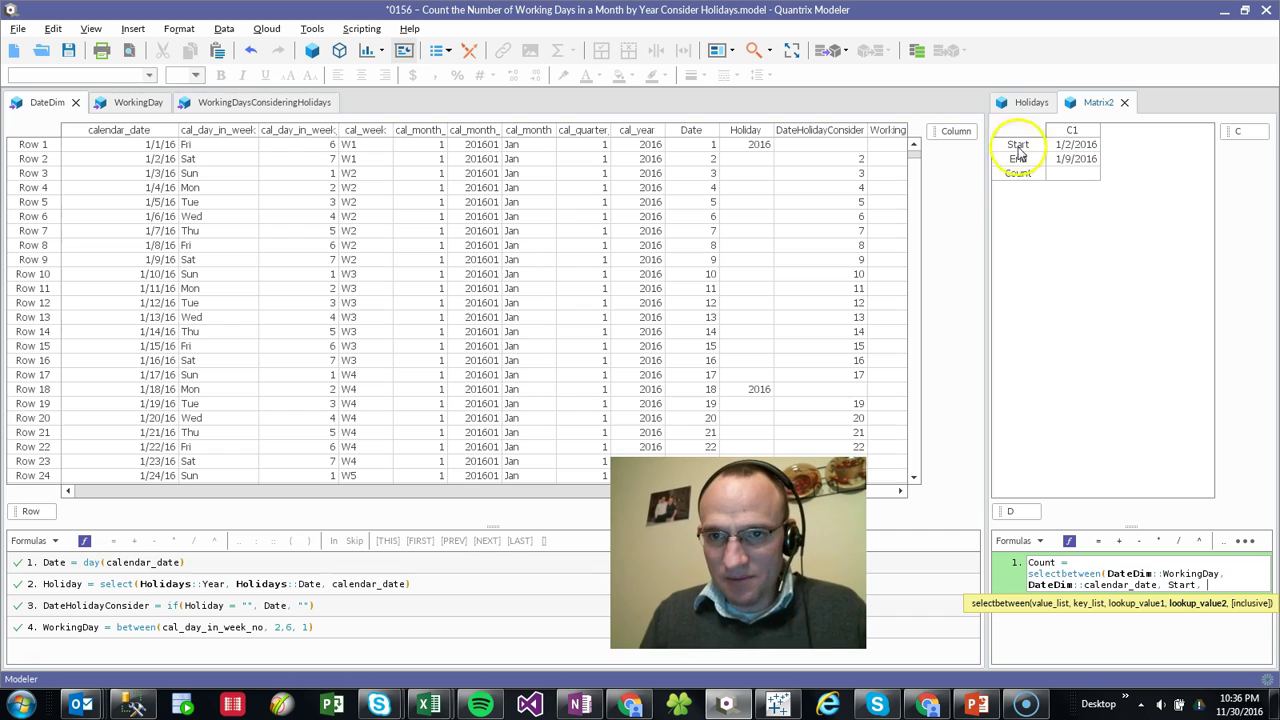
click(1018, 160)
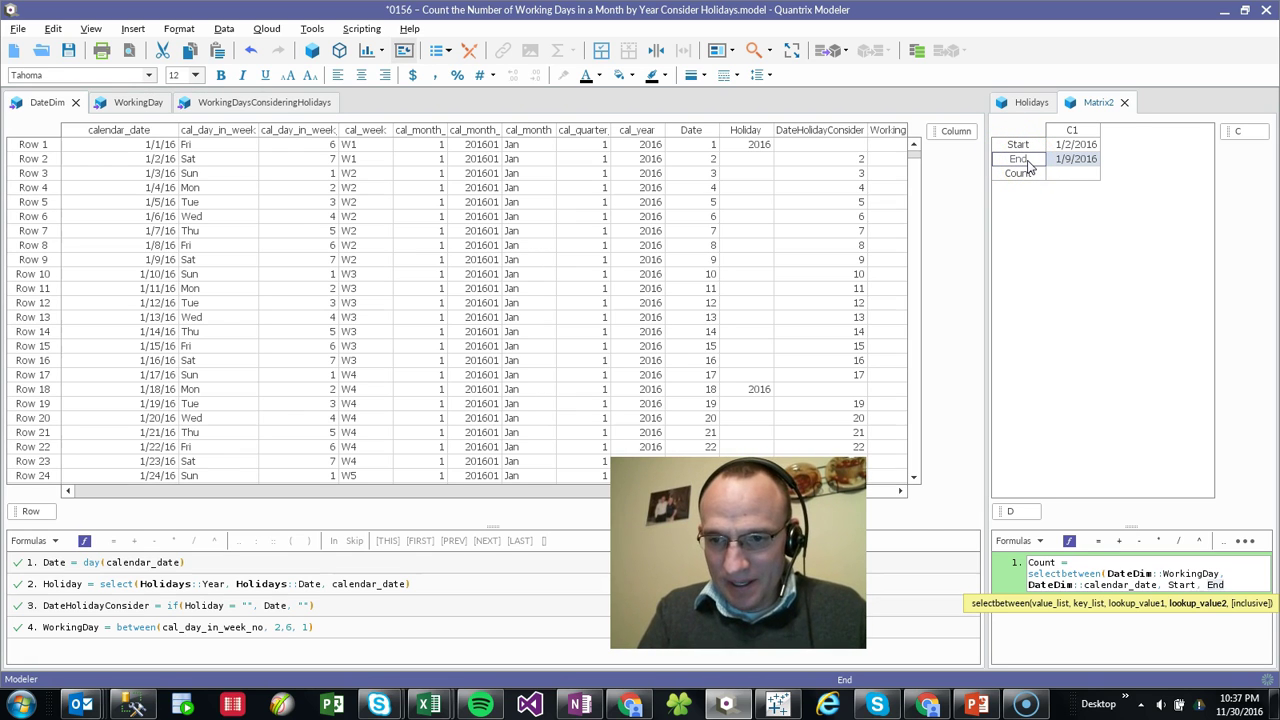
text(, 1))
key(Return)
- Wrap the selectbetween expression of the Count formula in sum( ), widening the Matrix2 pane and enlarging its formula area
click(1026, 583)
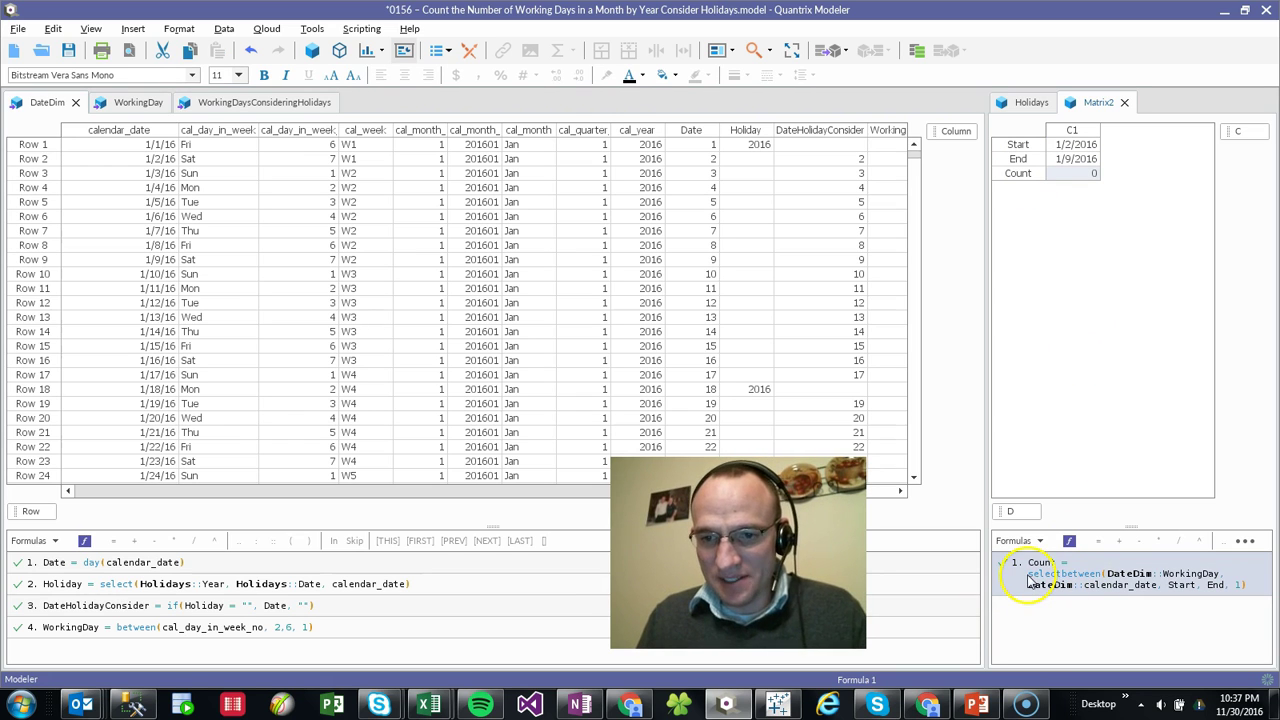
click(1028, 578)
text(sum()
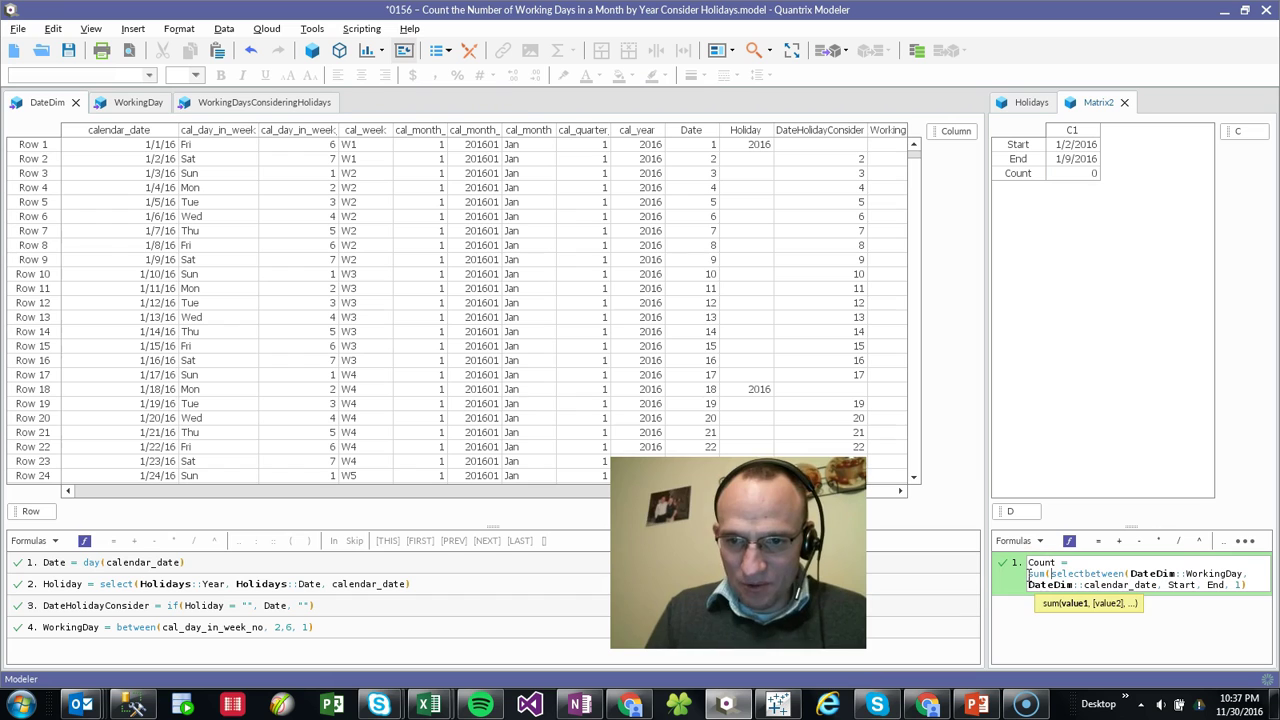
key(Down)
text())
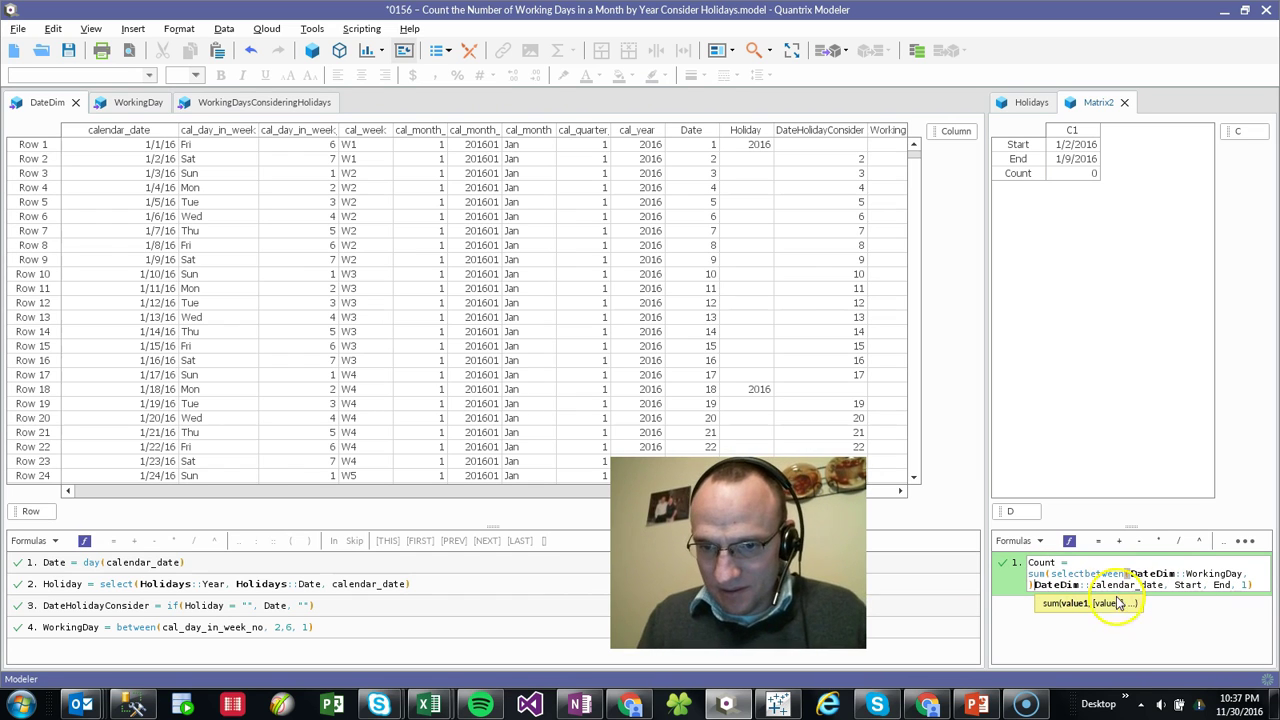
key(BackSpace)
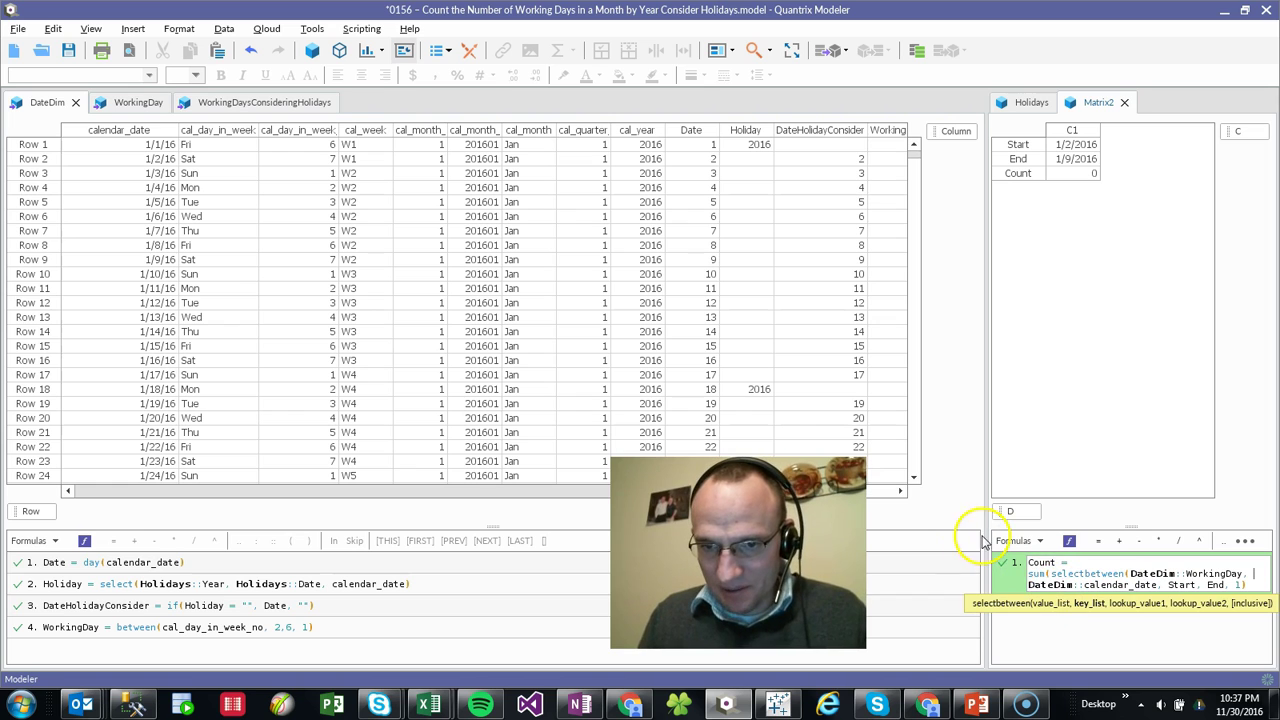
drag(985, 540, 928, 541)
click(1205, 575)
text())
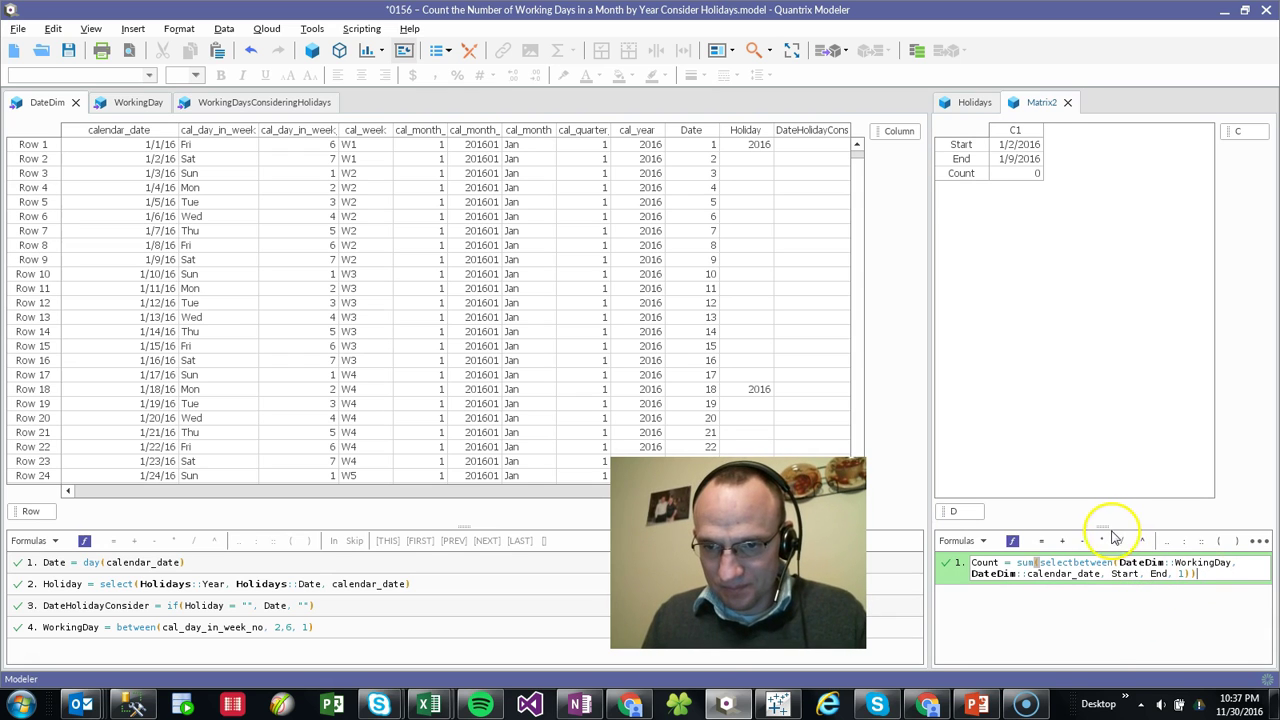
drag(1100, 529, 1090, 342)
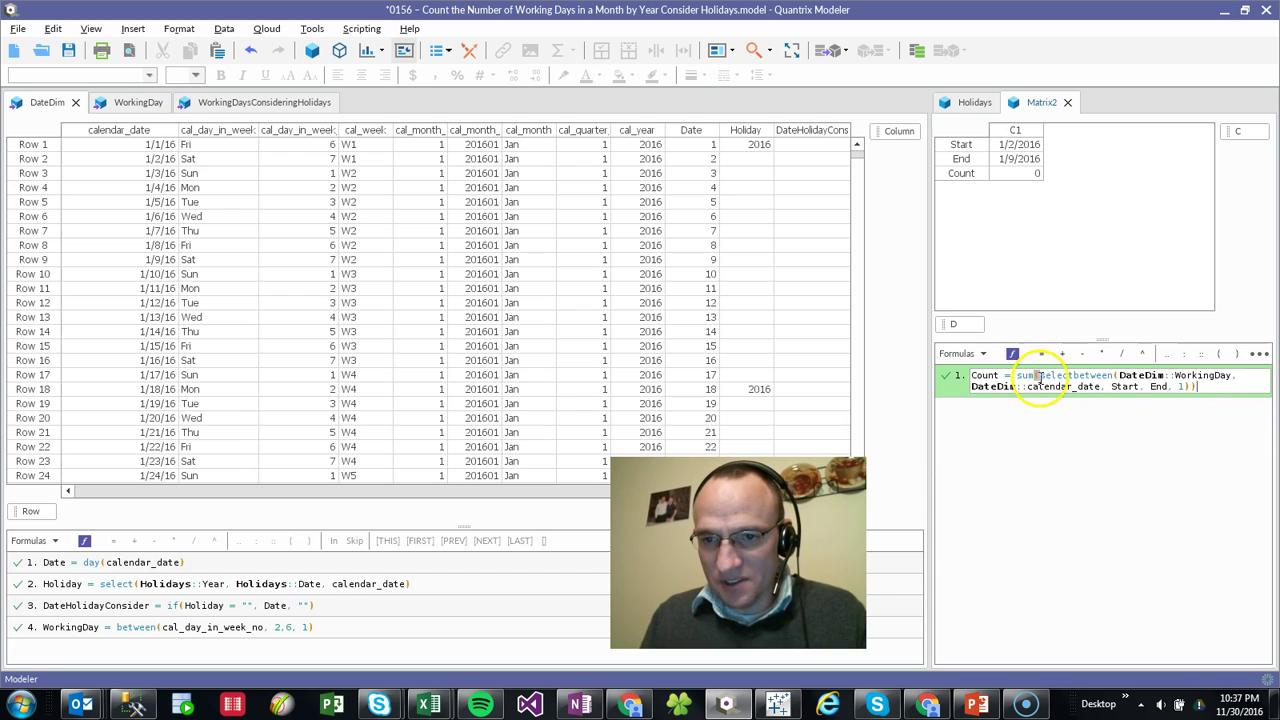
click(1190, 386)
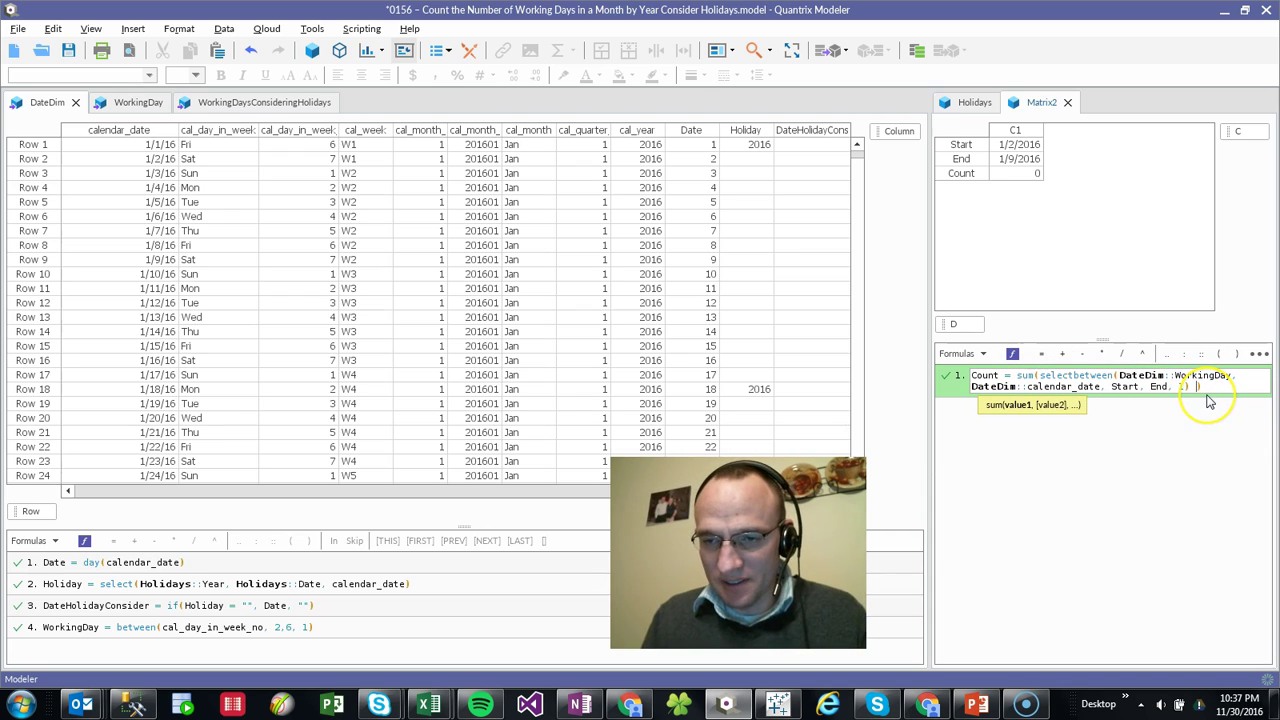
key(Return)
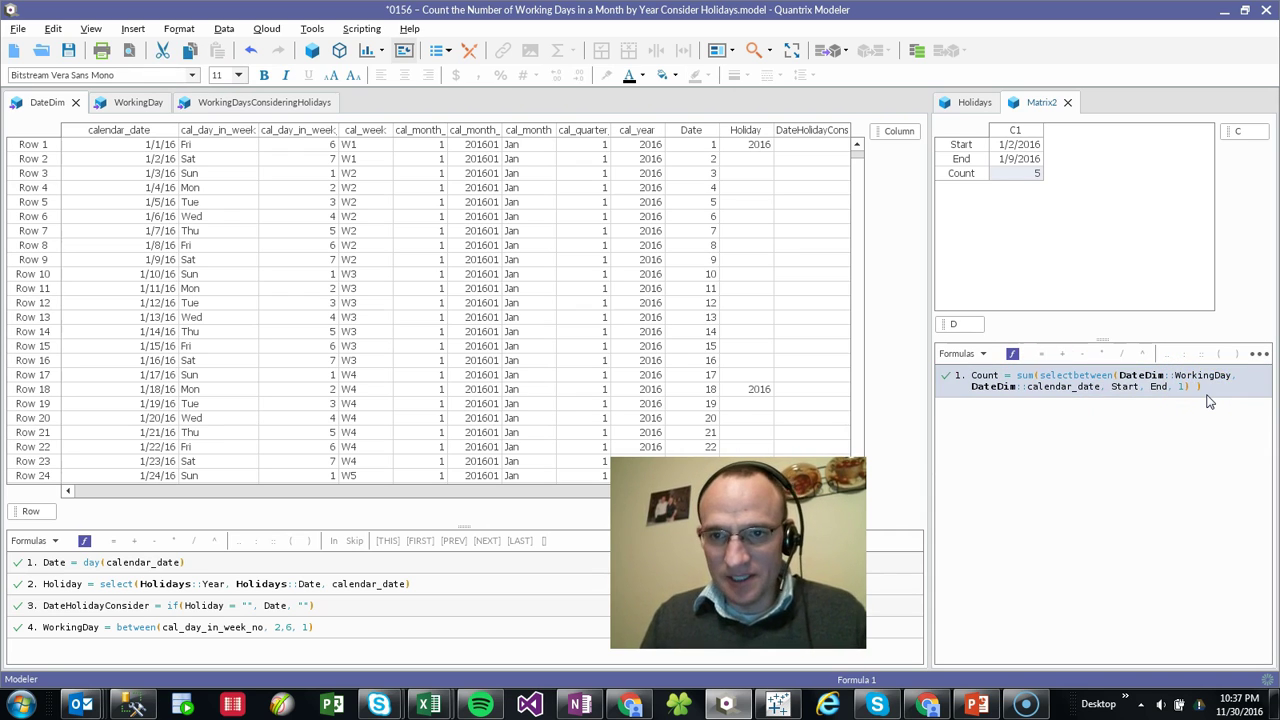
- Check the weekdays from January 2 to January 9, 2016 in the system calendar against the Count in Matrix2
click(1234, 706)
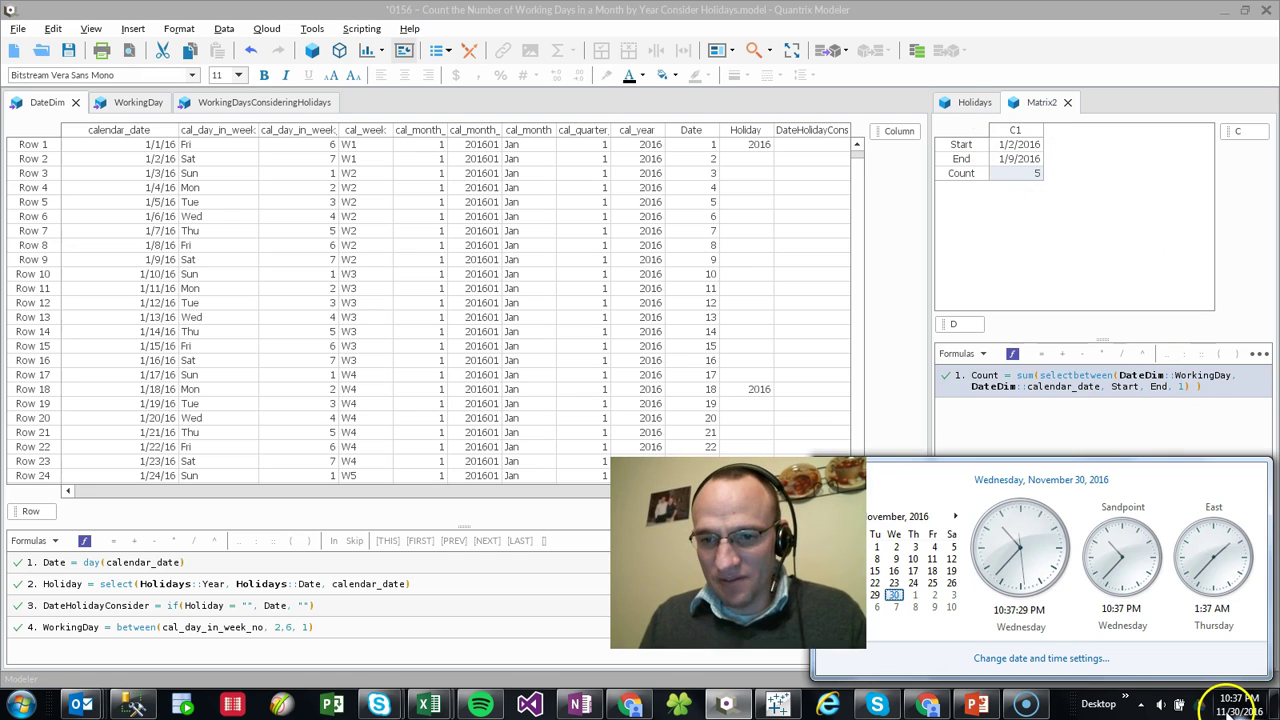
click(928, 518)
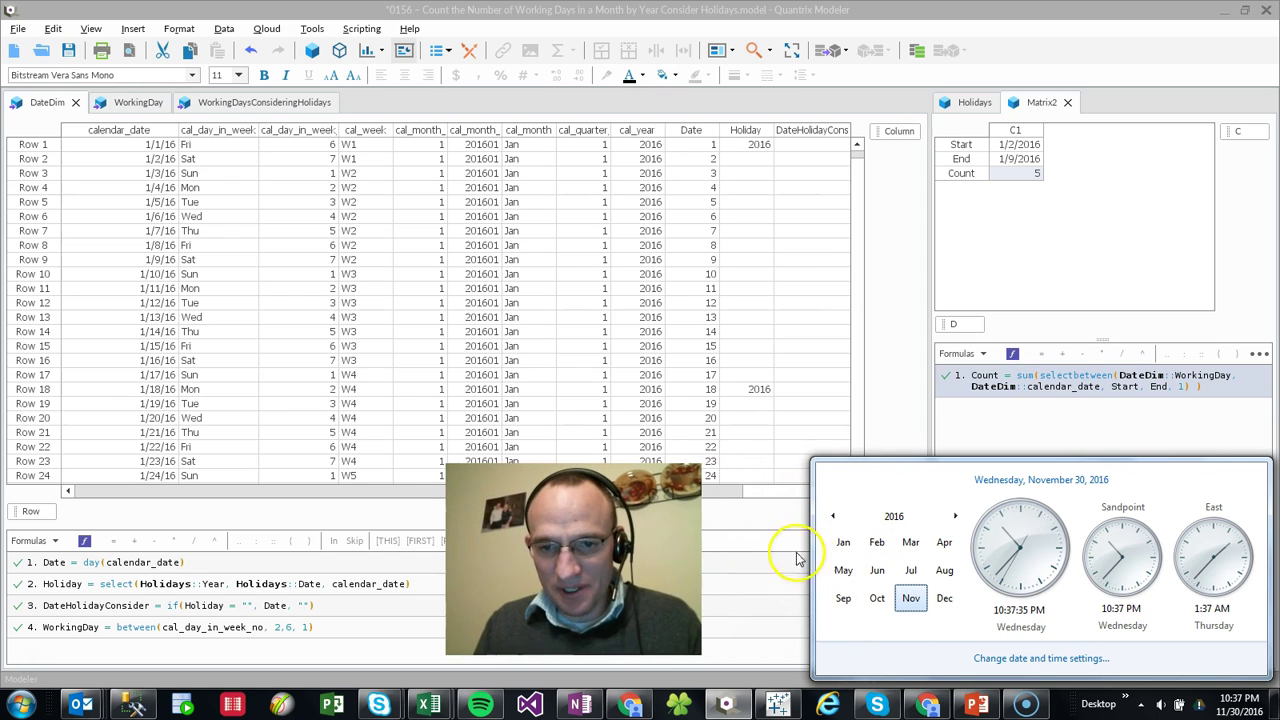
click(841, 553)
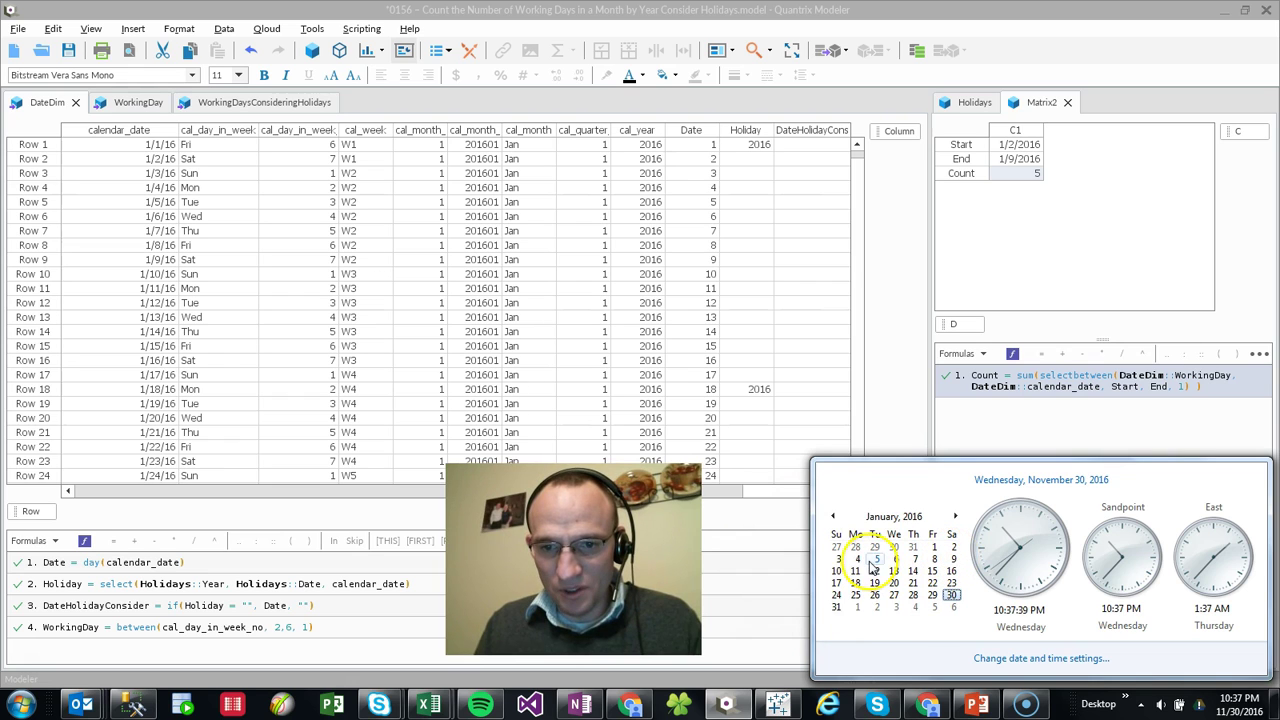
click(952, 550)
click(953, 559)
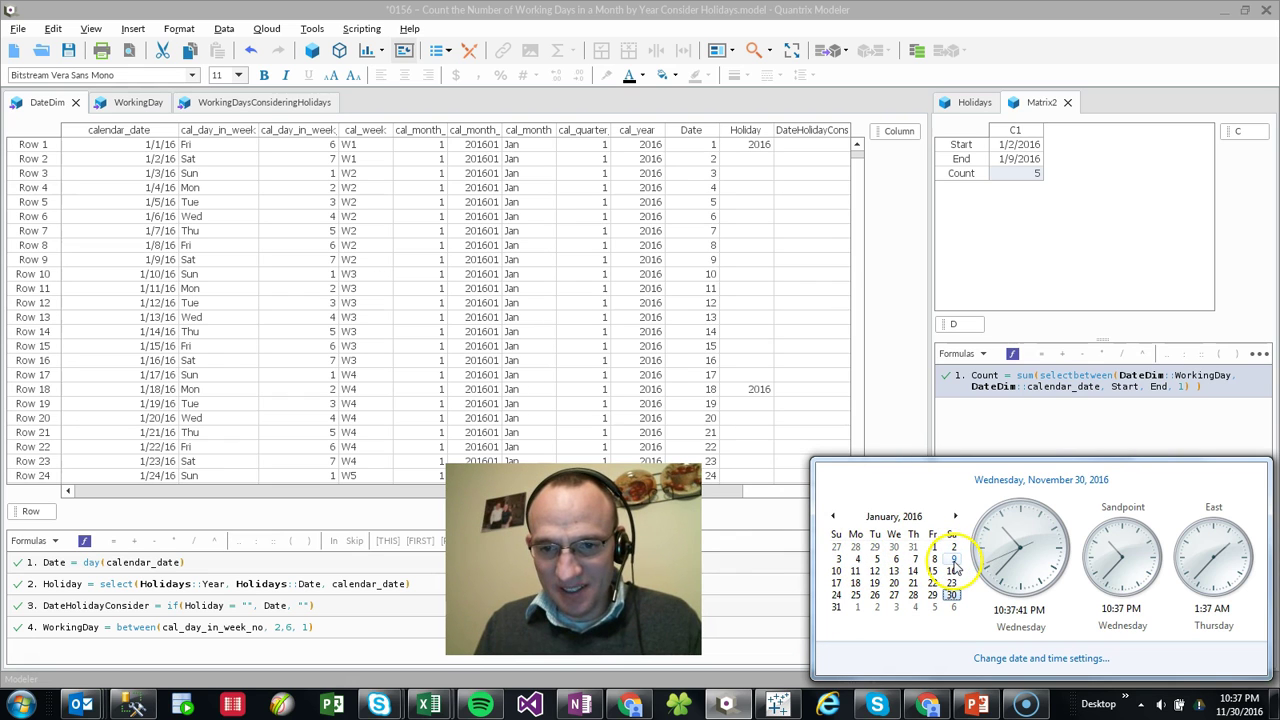
click(878, 560)
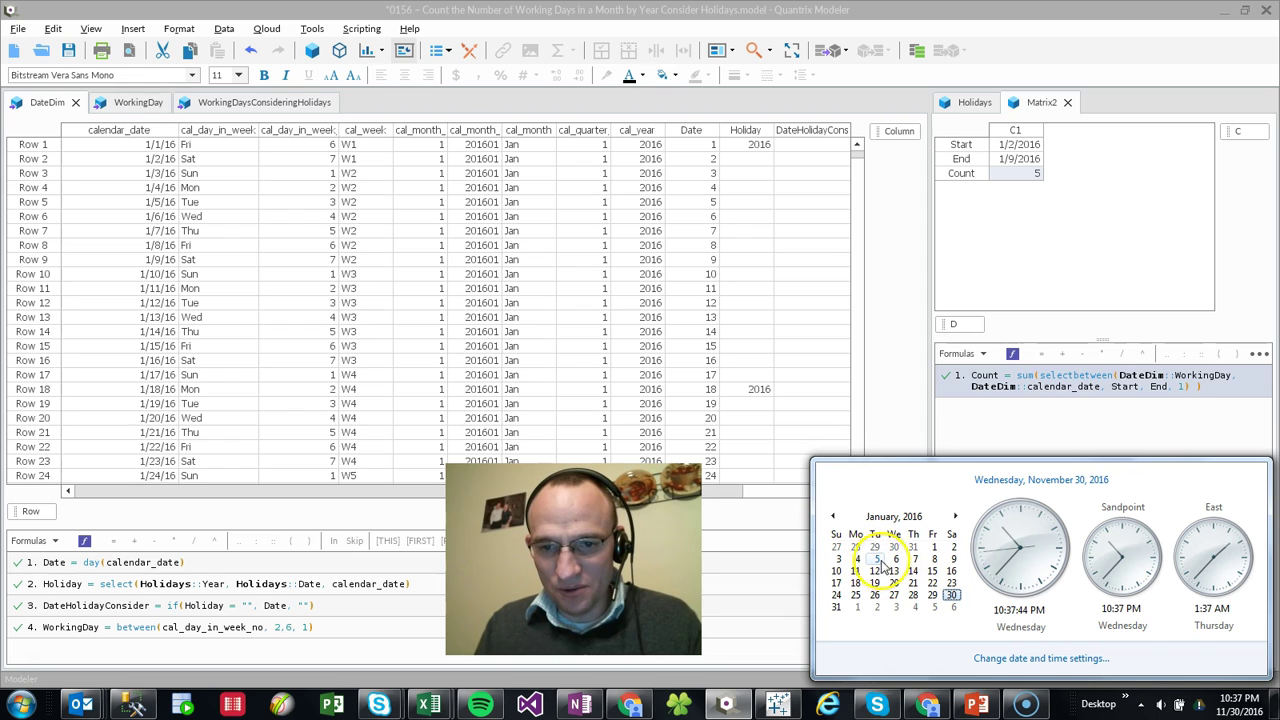
click(935, 559)
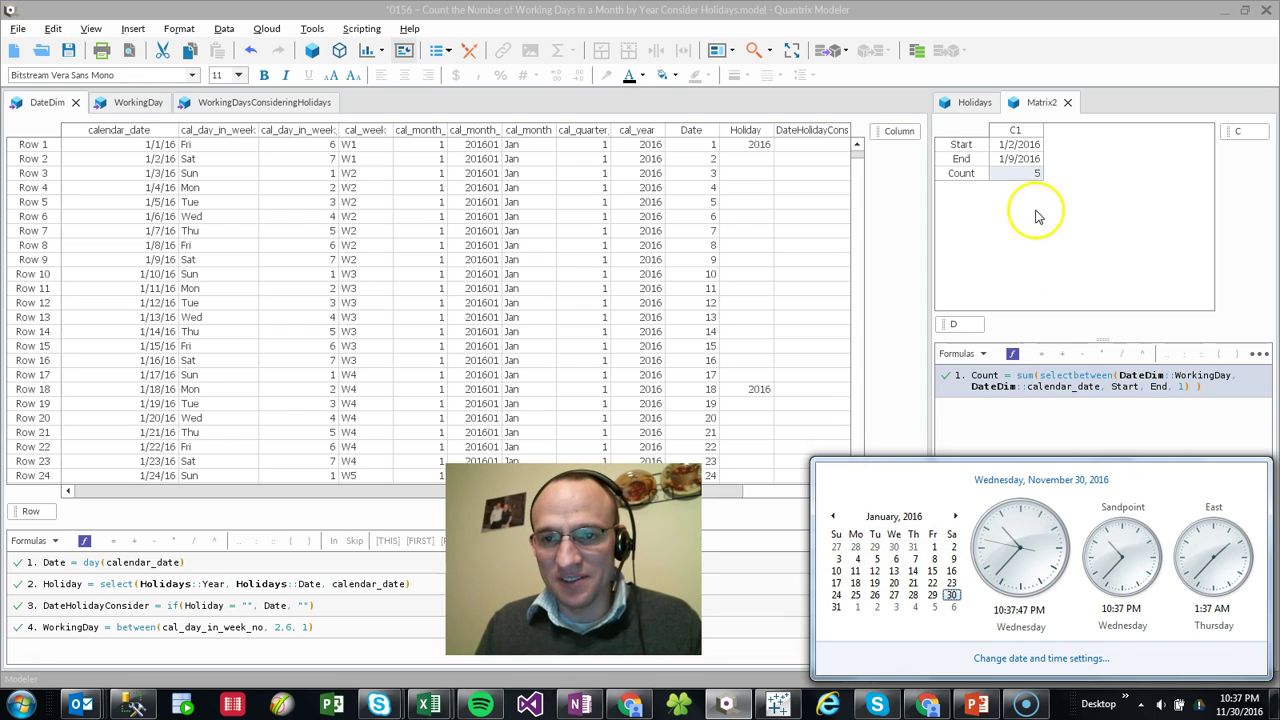
- Set the End date in Matrix2 to 1/21/2016
click(1010, 158)
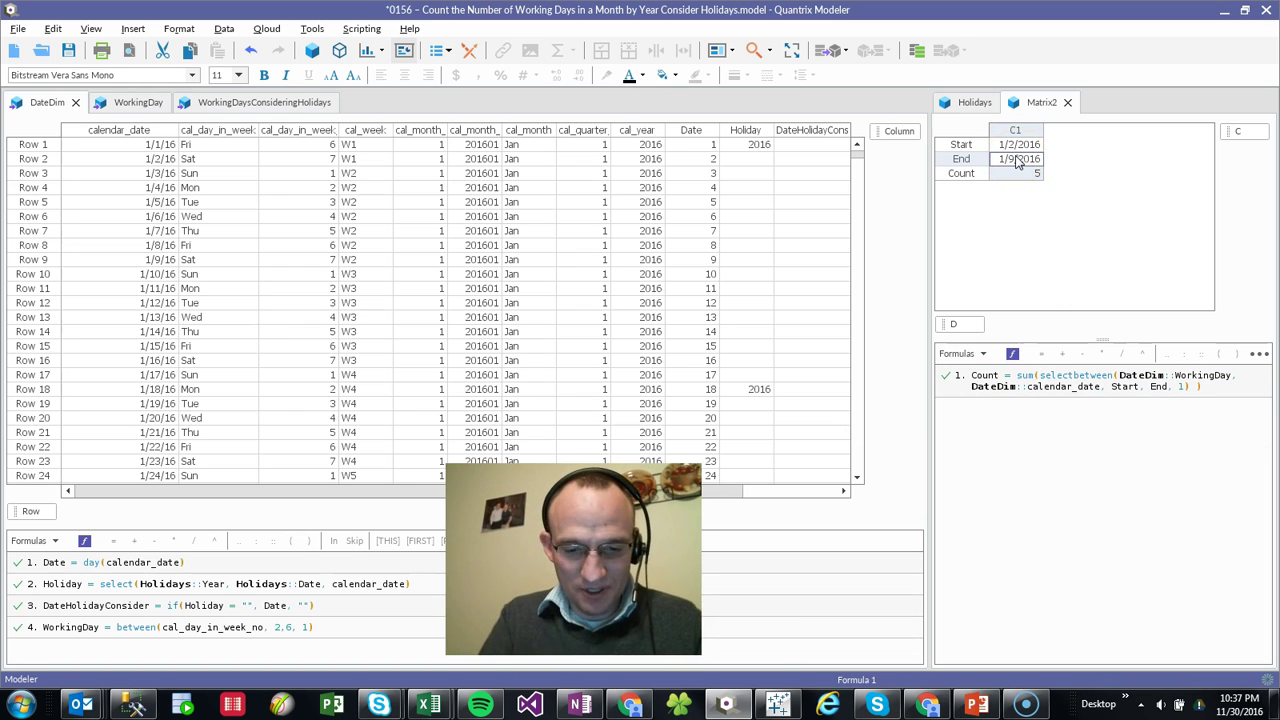
click(1017, 160)
text(1/21)
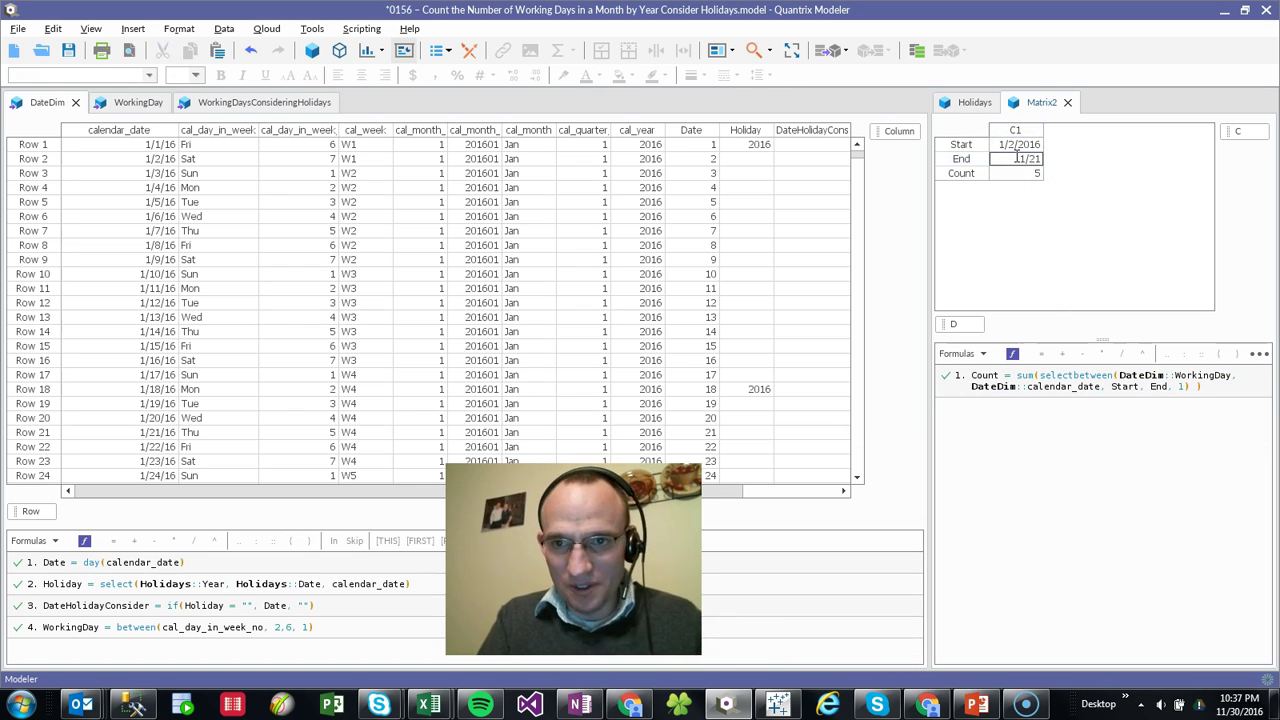
text(/2016)
key(Return)
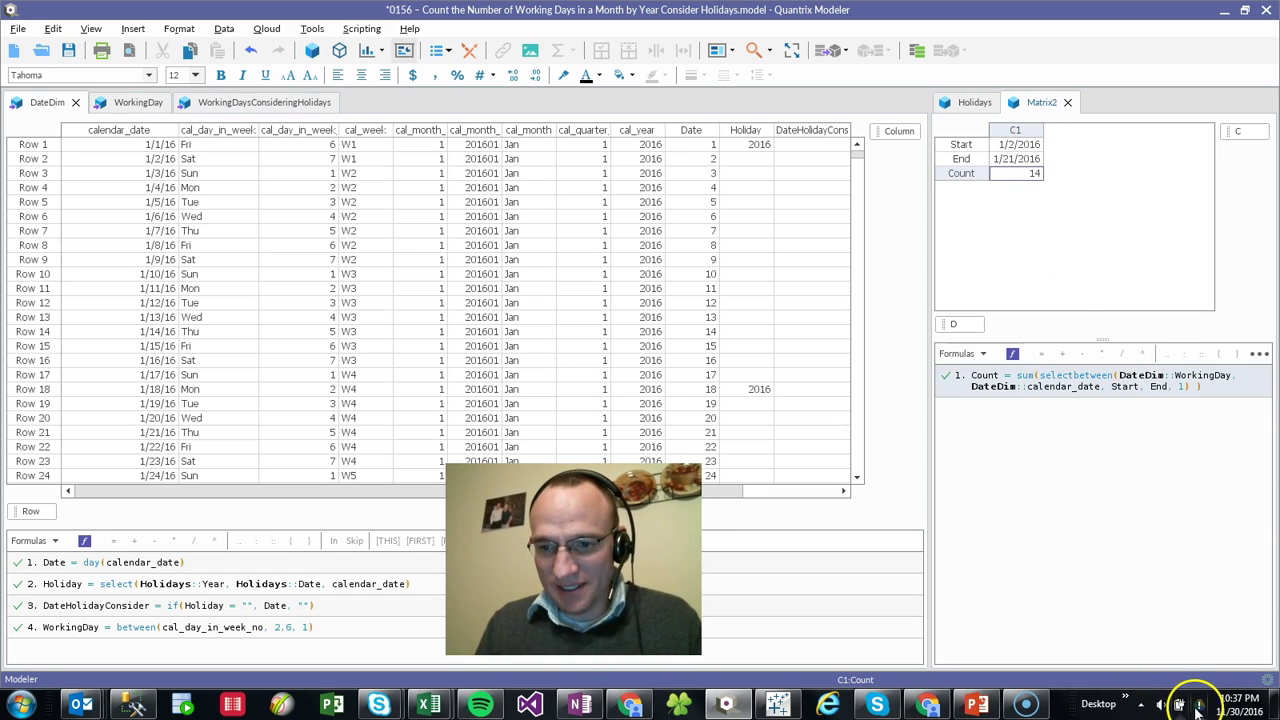
- Verify the recalculated Count by tallying the weekdays up to January 21, 2016 in the system calendar
click(1235, 705)
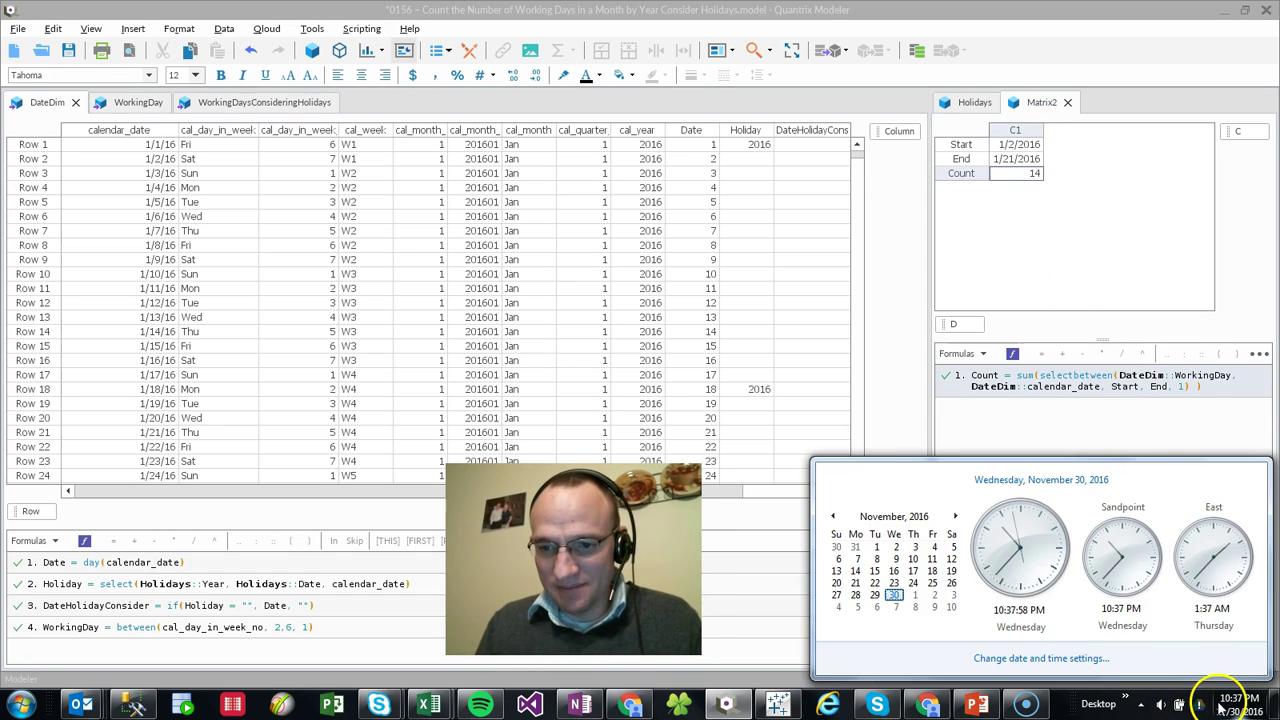
click(893, 516)
click(843, 542)
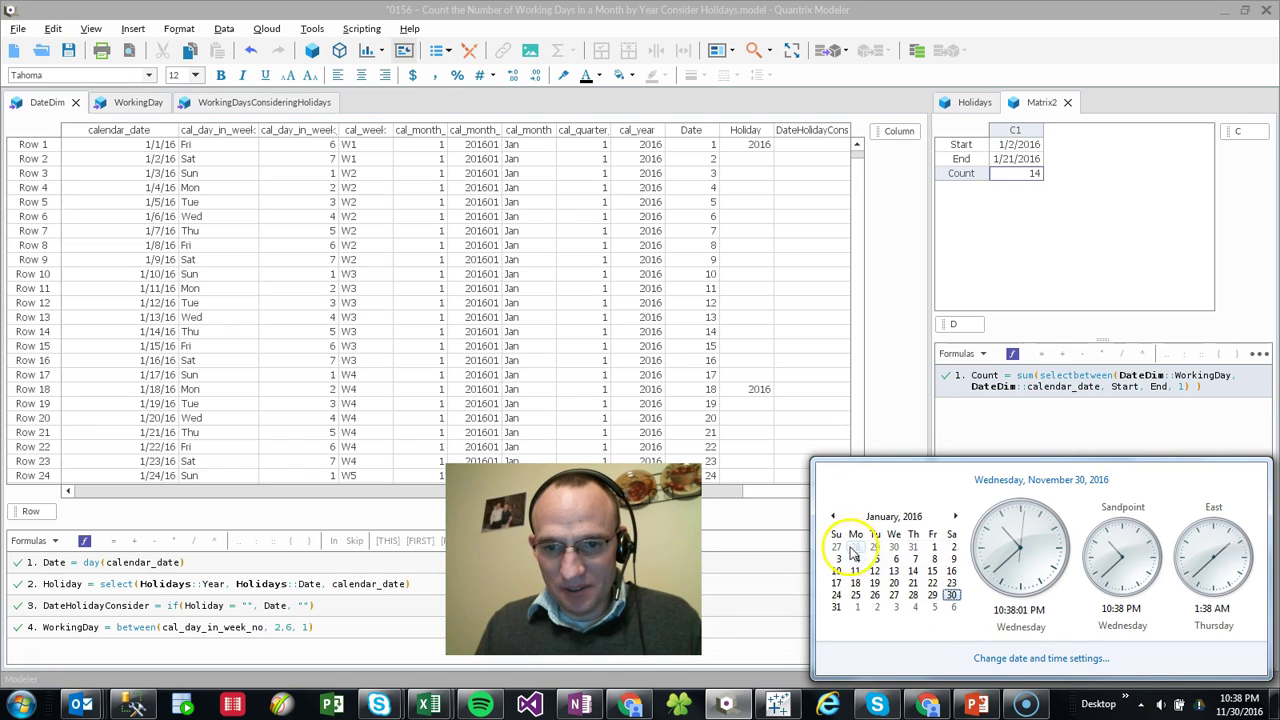
click(932, 571)
click(855, 574)
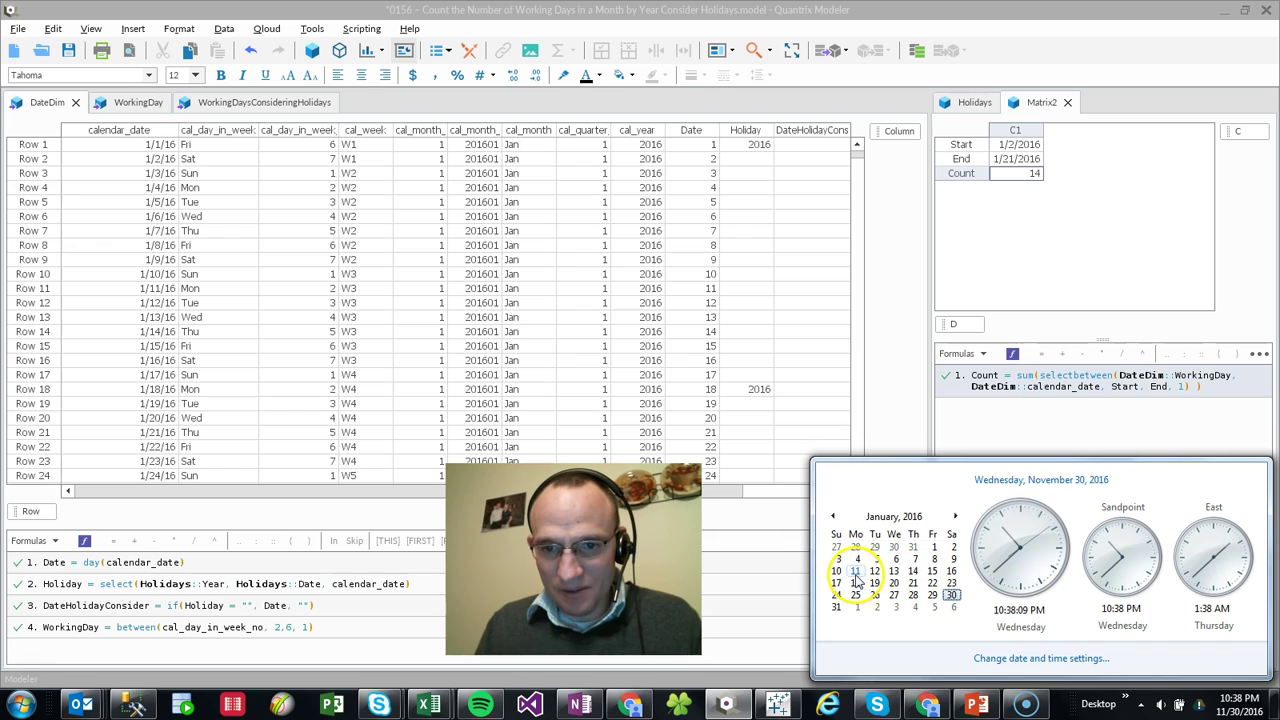
drag(856, 580, 912, 588)
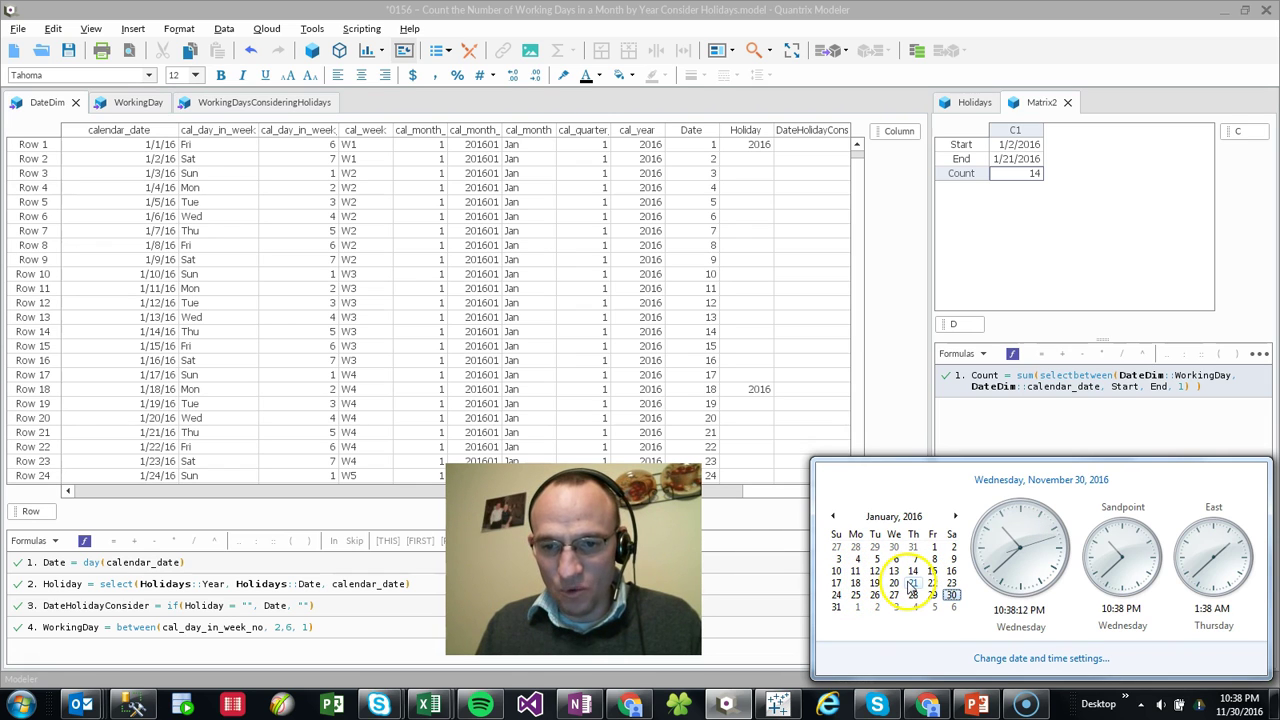
click(1003, 175)
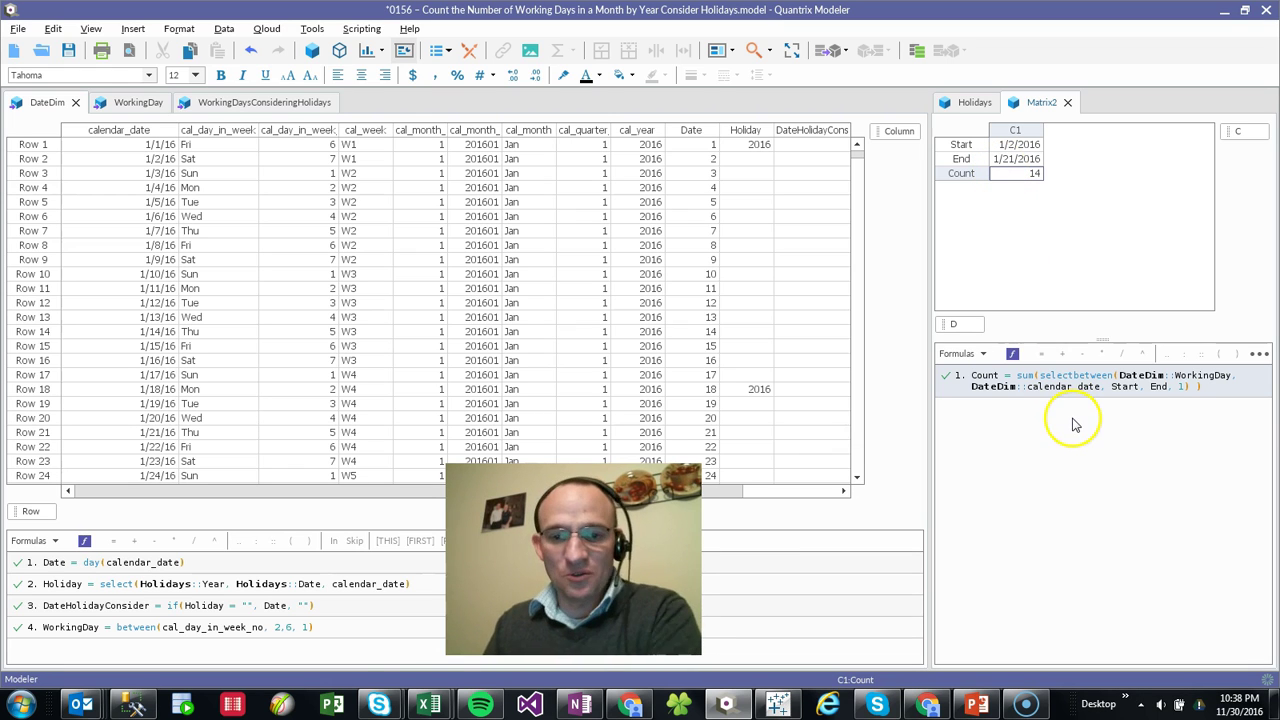
- Review the WorkingDay flags in DateDim and compare them with the Count cell in Matrix2
click(800, 190)
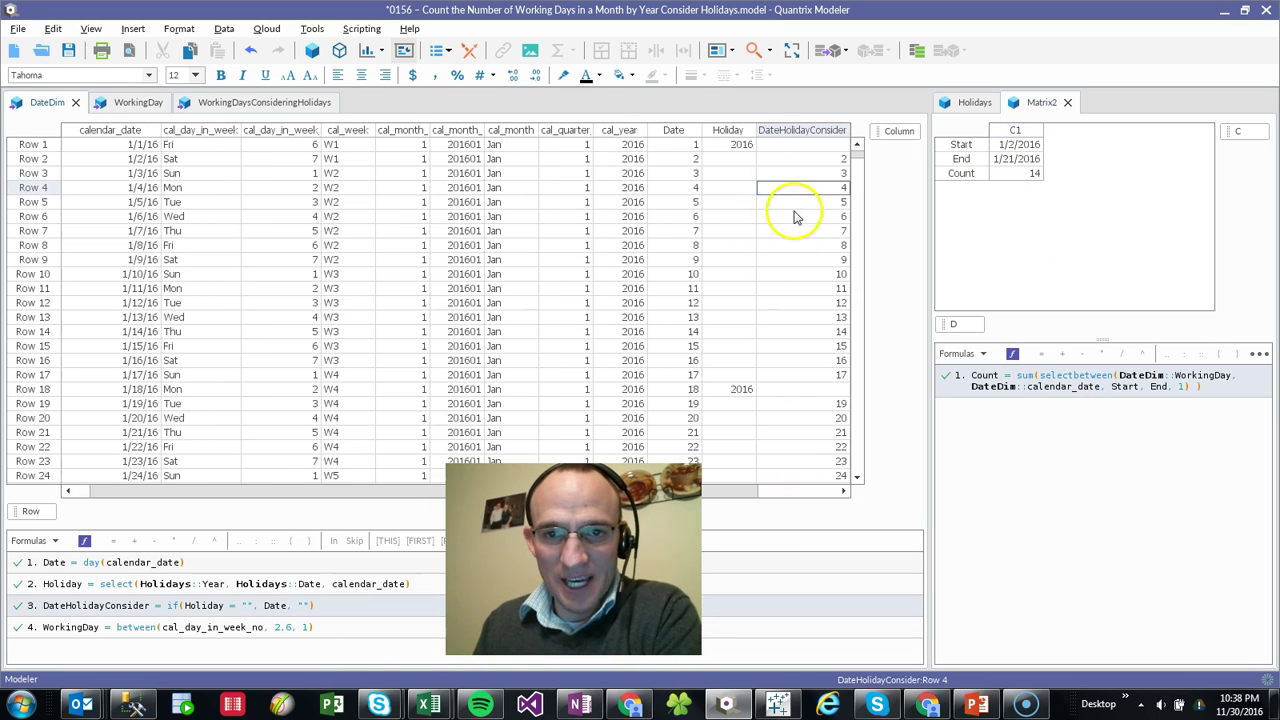
drag(745, 491, 880, 518)
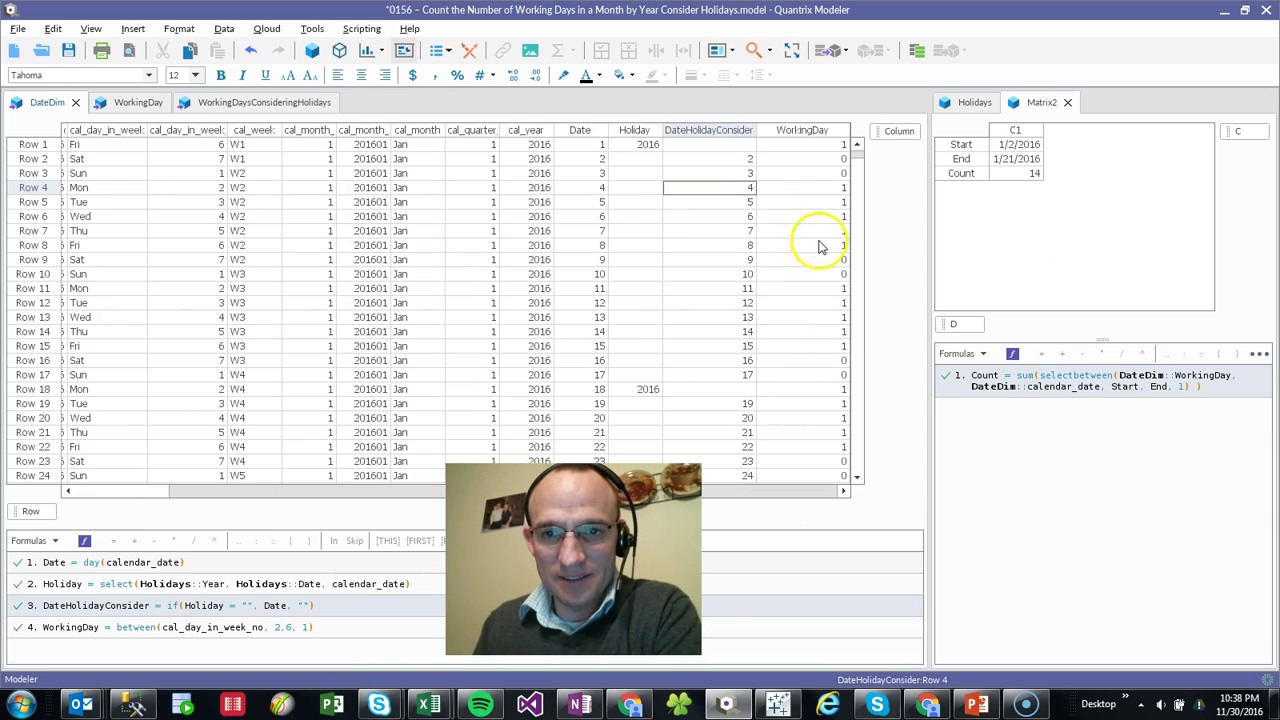
click(775, 175)
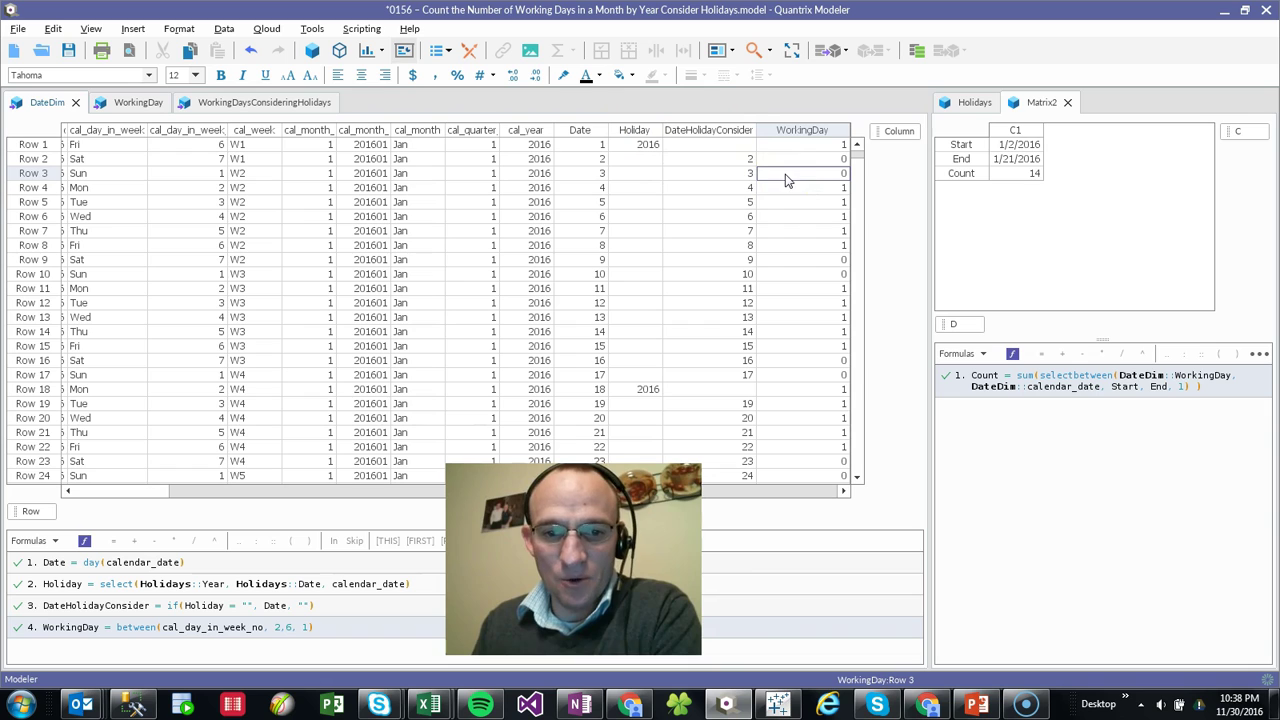
click(1012, 176)
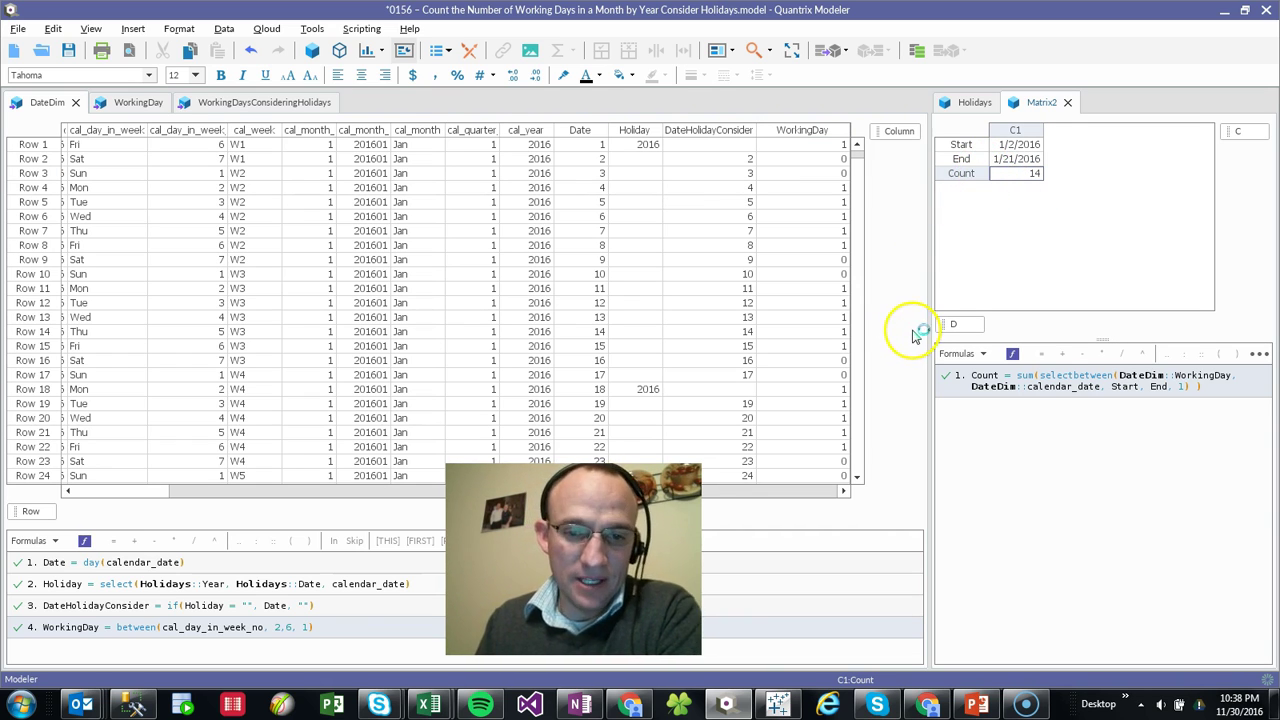
- Switch to the PowerPoint presentation and go to its closing slide with the contact details
key(alt+Tab)
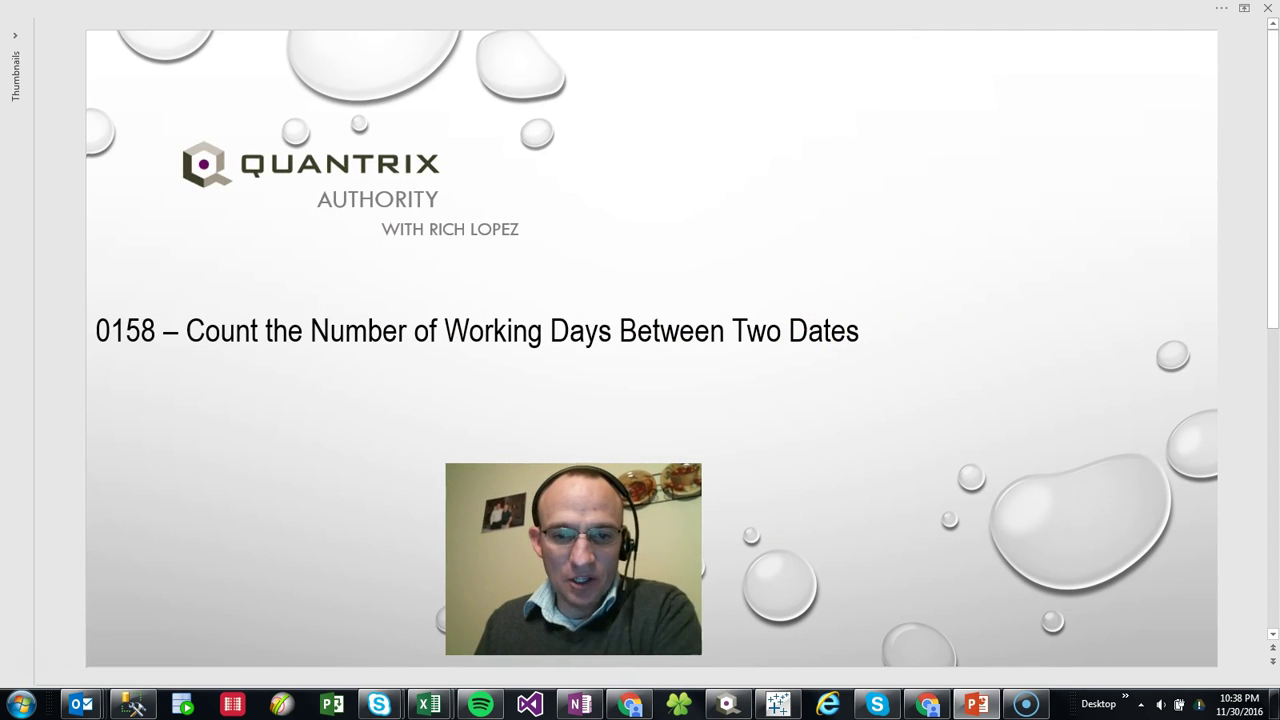
key(End)
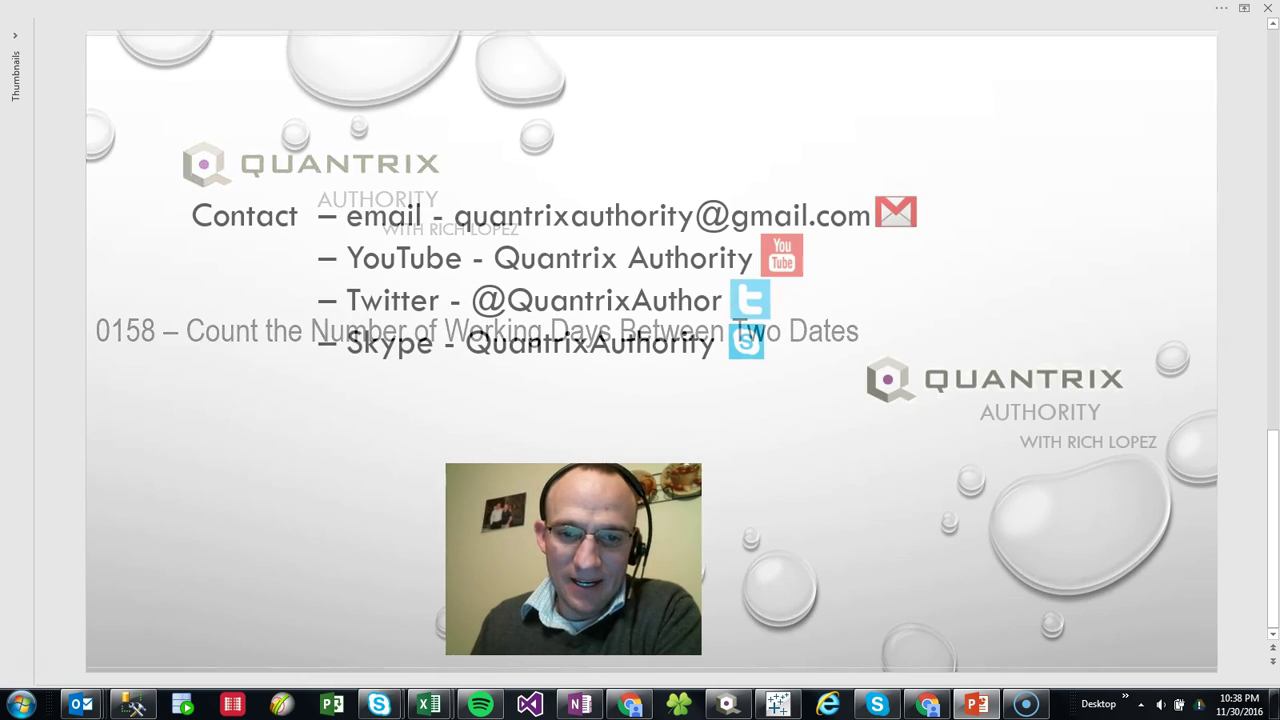